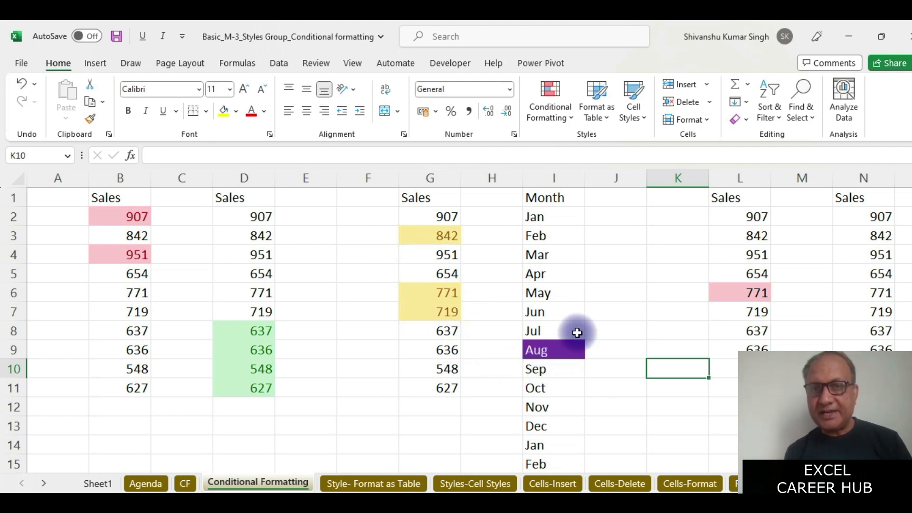
Step: Copy the Month list from I1:I15 to K1 and insert a blank column before the Sales data in column L
drag(542, 198, 550, 401)
key(ctrl+c)
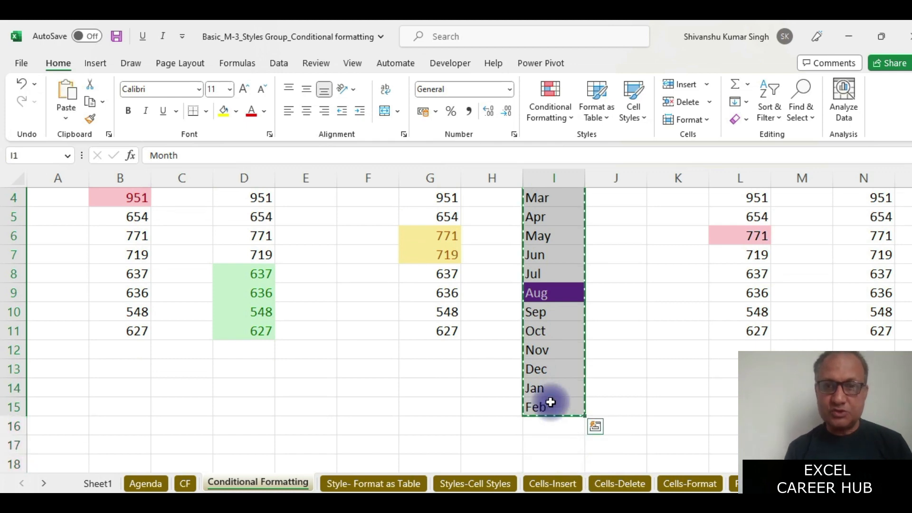
scroll(550, 403, up, 1)
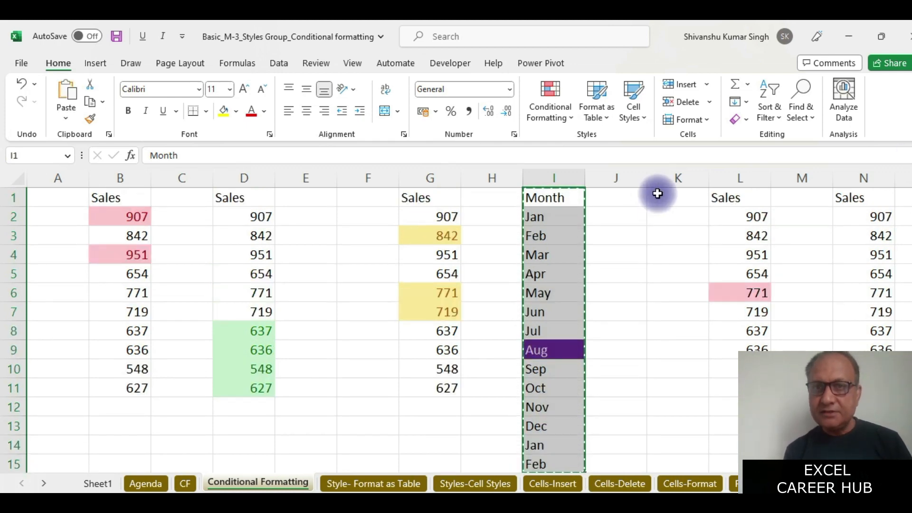
click(658, 194)
key(ctrl+v)
click(732, 177)
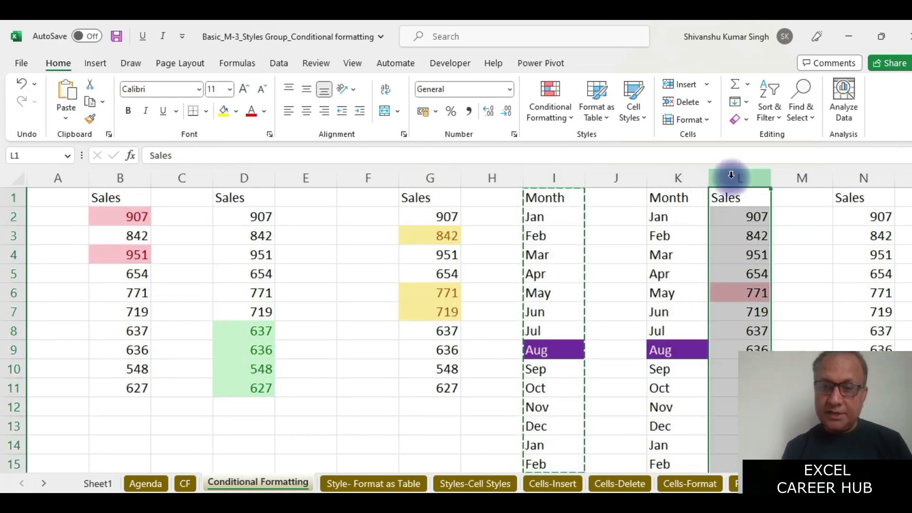
key(ctrl+plus)
Step: Clear the conditional formatting rules from the copied months in K2:K15
drag(658, 216, 674, 394)
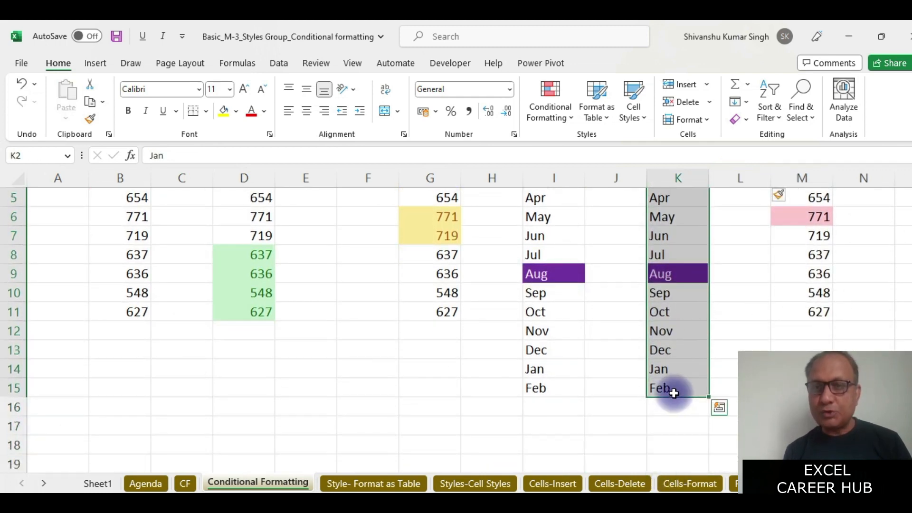
scroll(656, 285, up, 2)
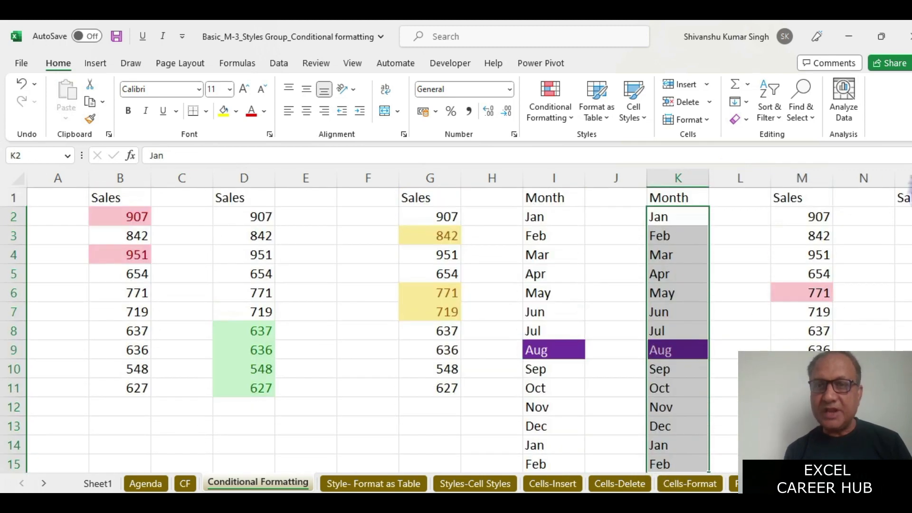
click(564, 118)
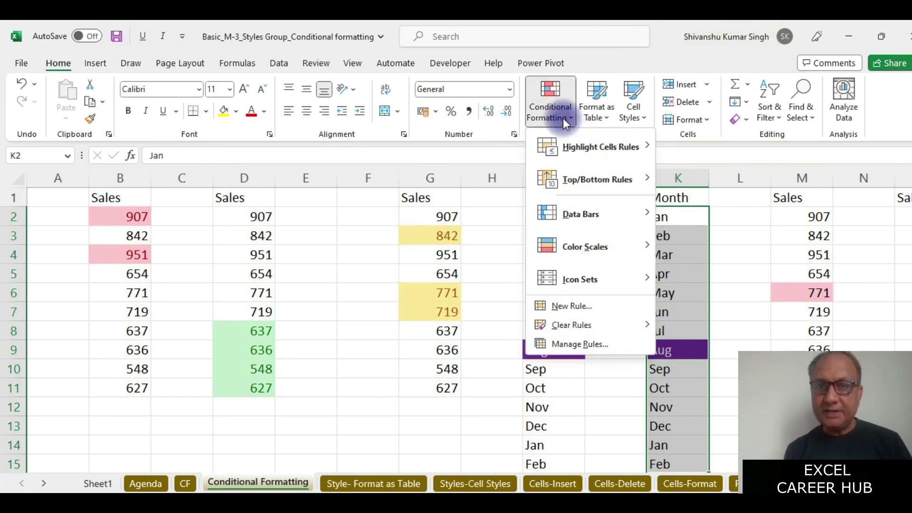
mouse_move(580, 327)
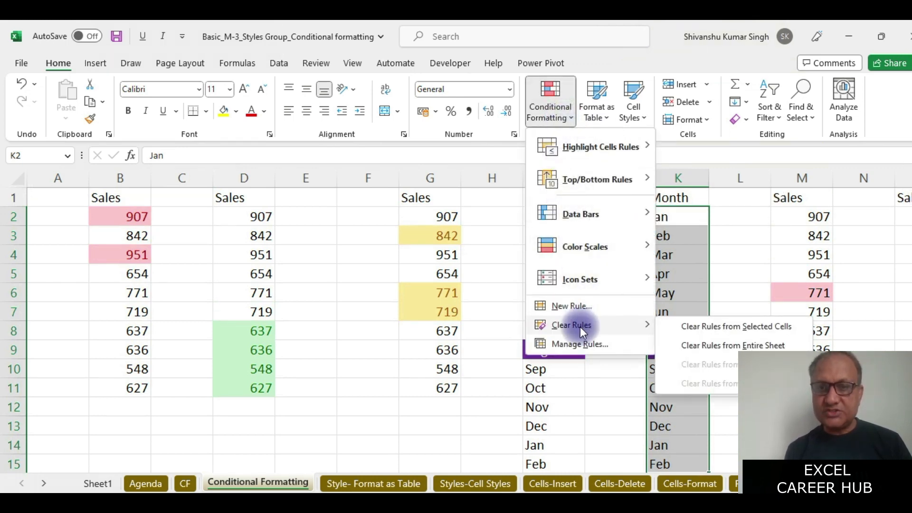
click(711, 331)
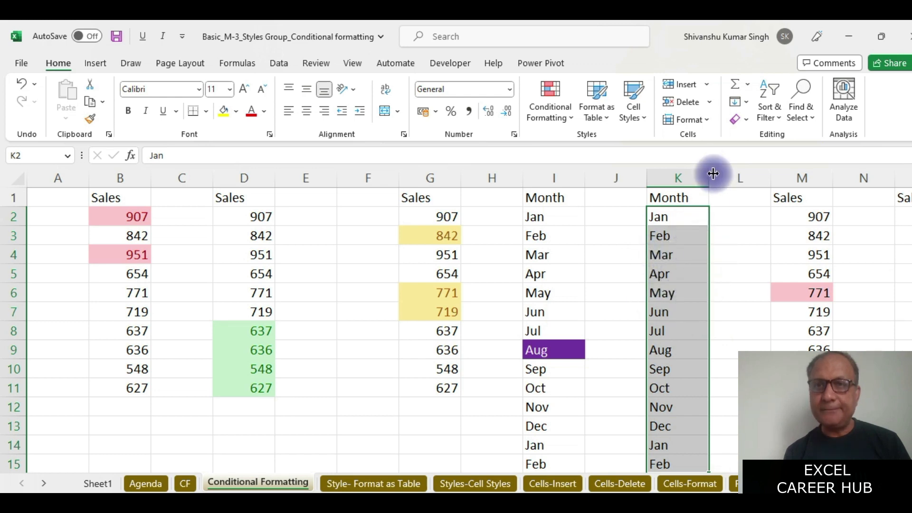
Step: Highlight the unique values in K2:K15 with Light Red Fill with Dark Red Text
click(572, 117)
mouse_move(593, 149)
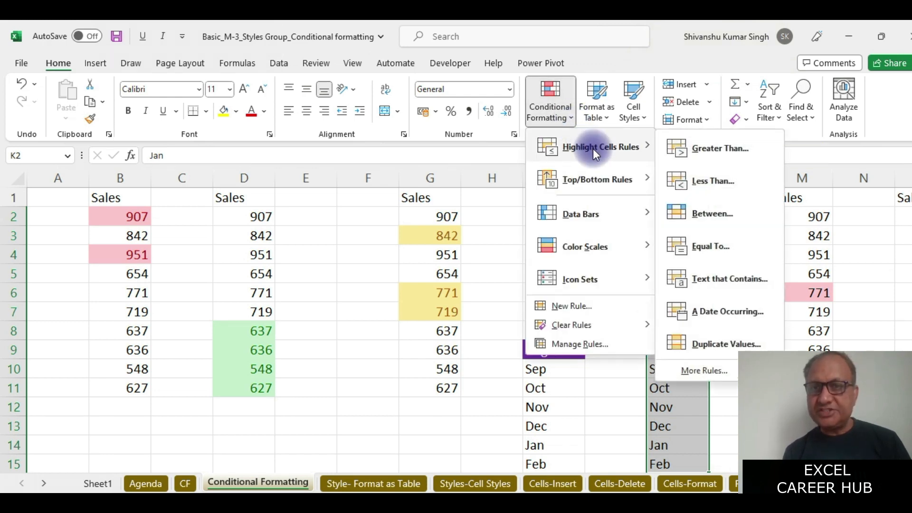
click(727, 345)
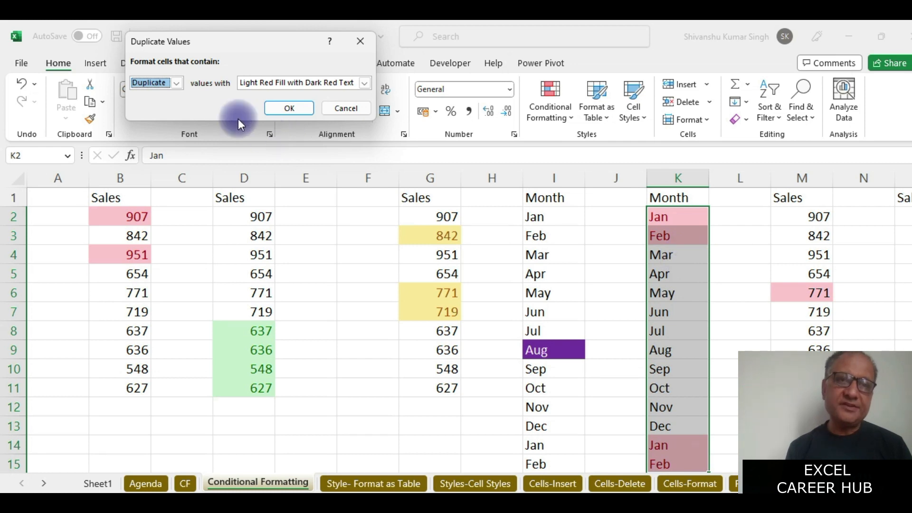
click(178, 84)
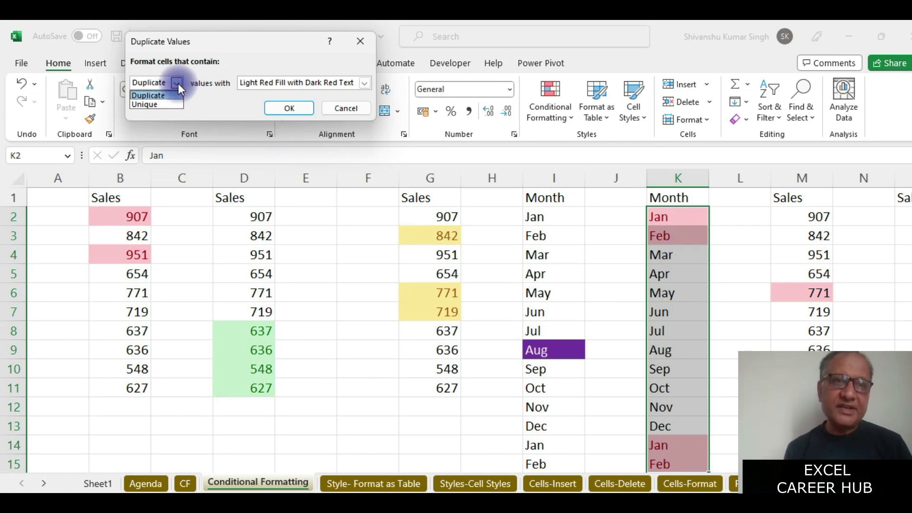
click(161, 104)
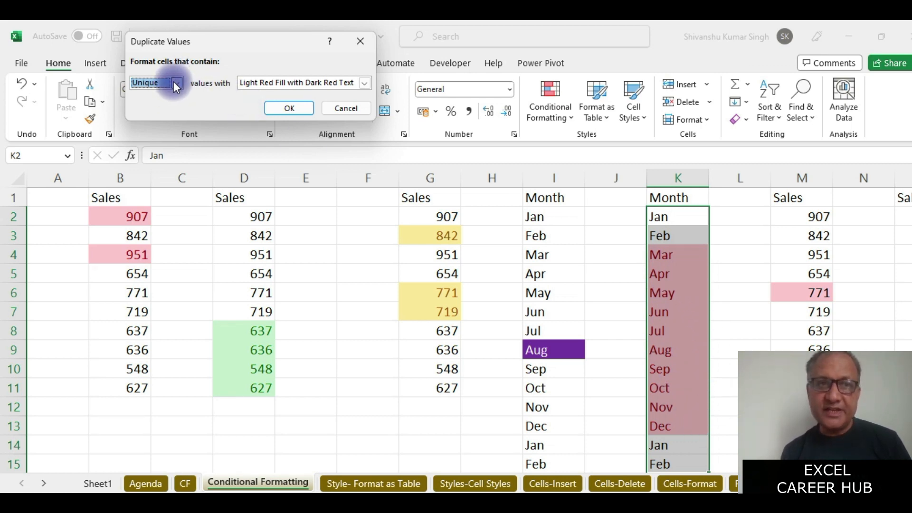
click(289, 109)
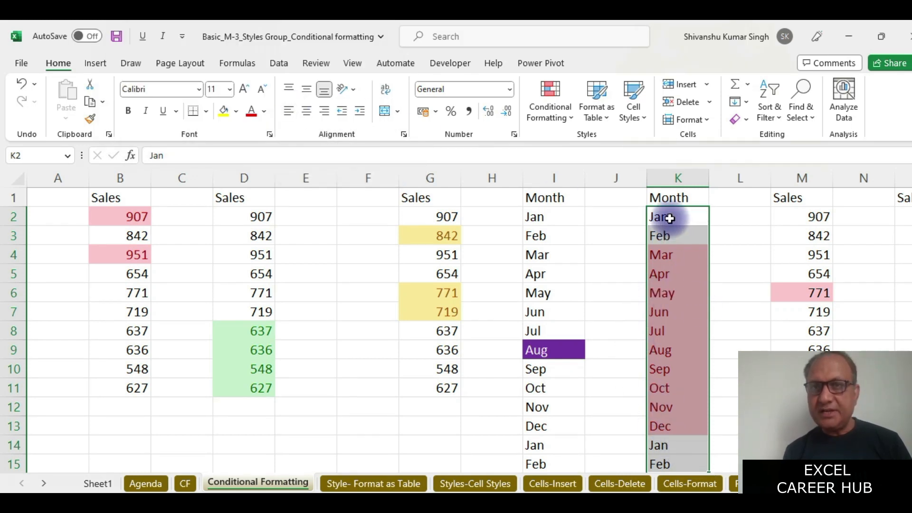
Step: Highlight the duplicate values in K2:K15 with Green Fill with Dark Green Text
click(571, 118)
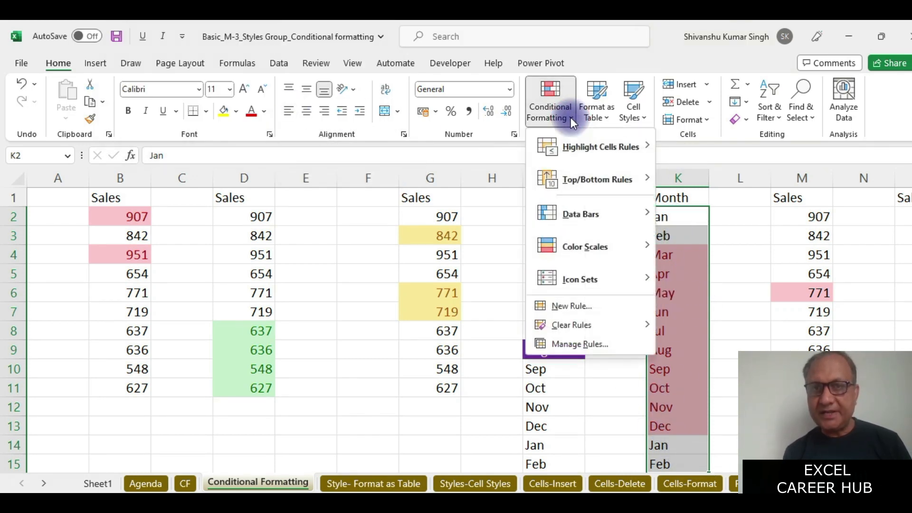
mouse_move(594, 147)
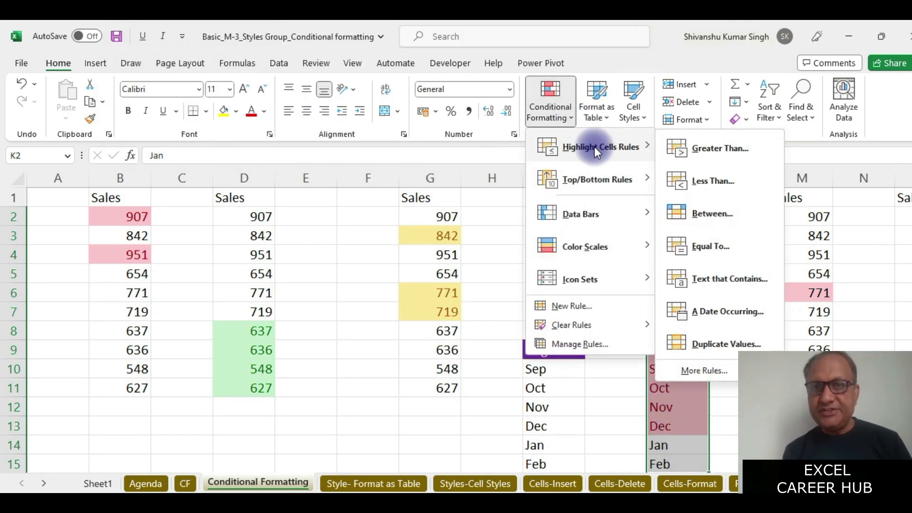
click(729, 350)
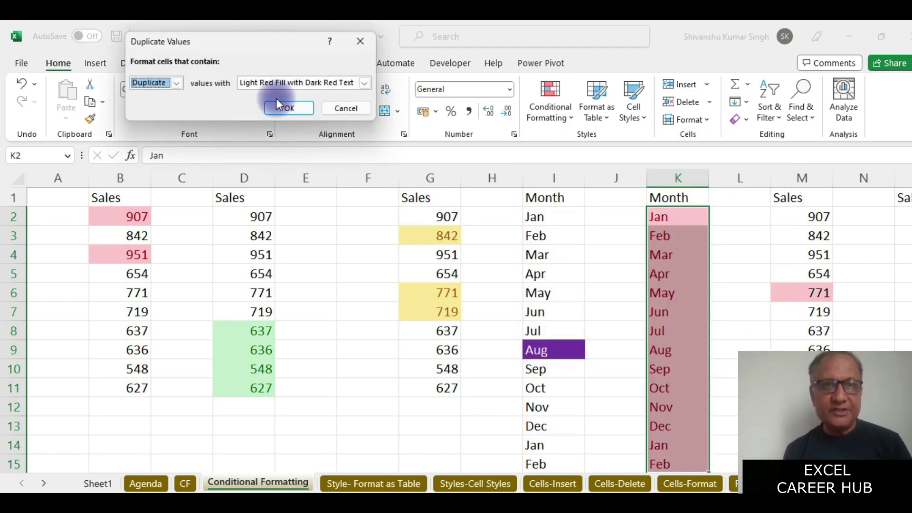
click(362, 83)
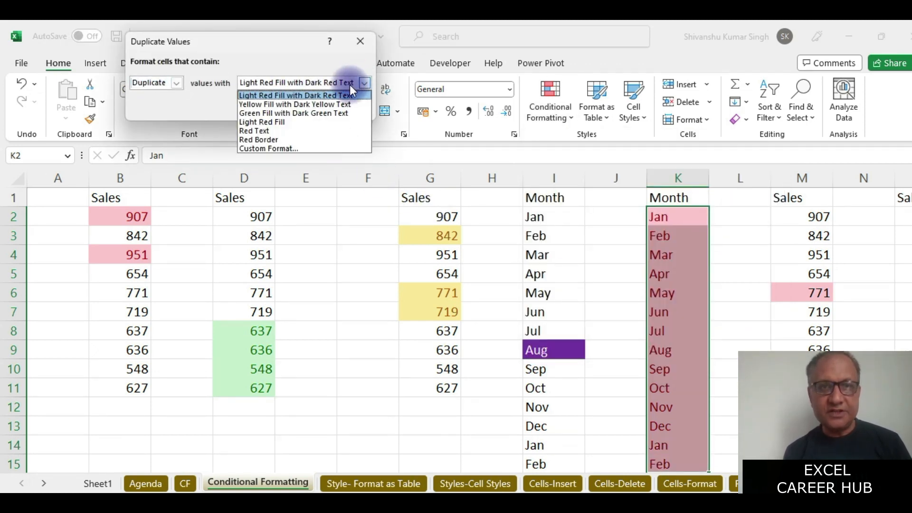
click(324, 113)
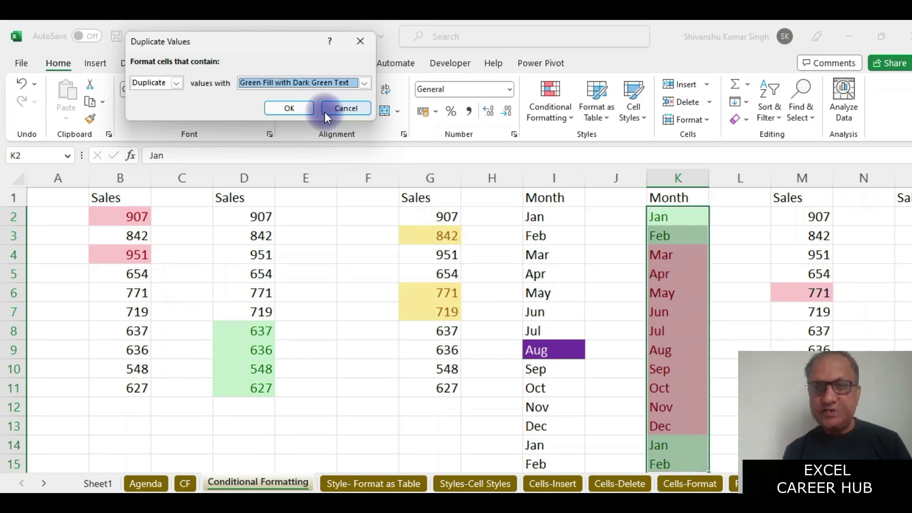
click(279, 113)
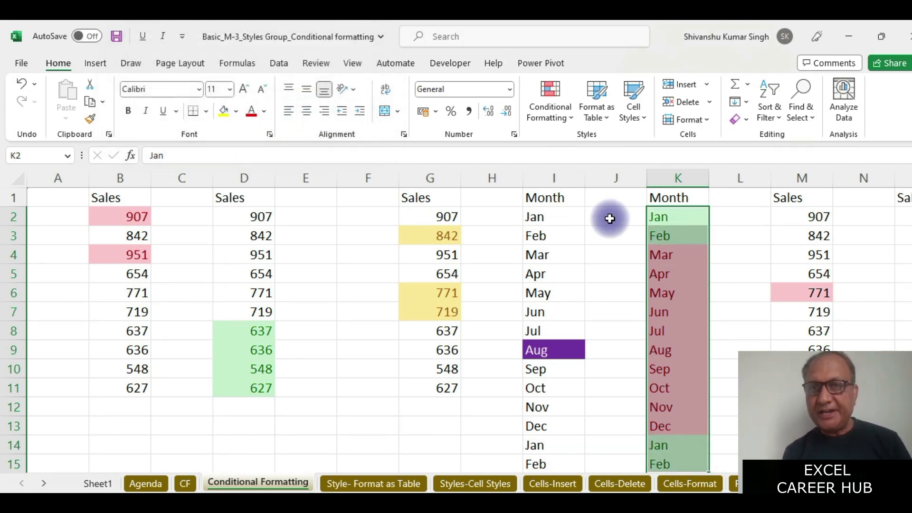
click(727, 242)
drag(666, 214, 668, 434)
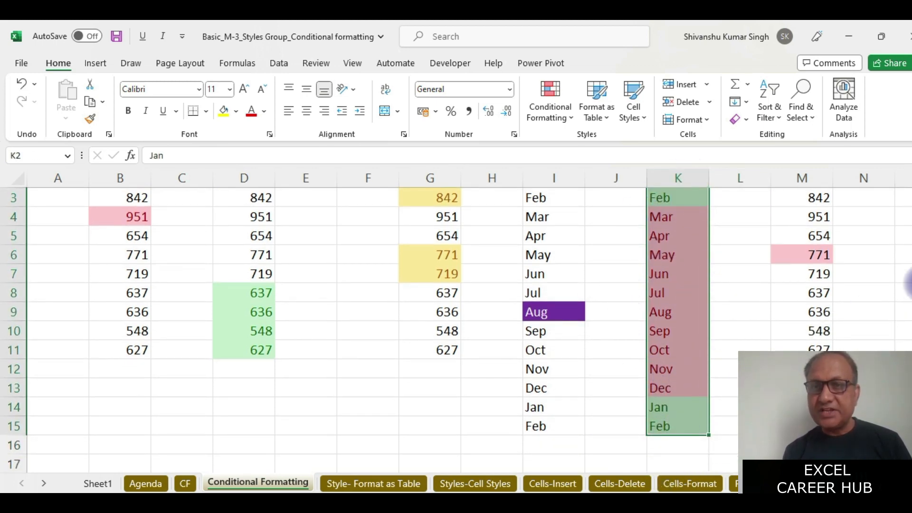
scroll(909, 233, up, 1)
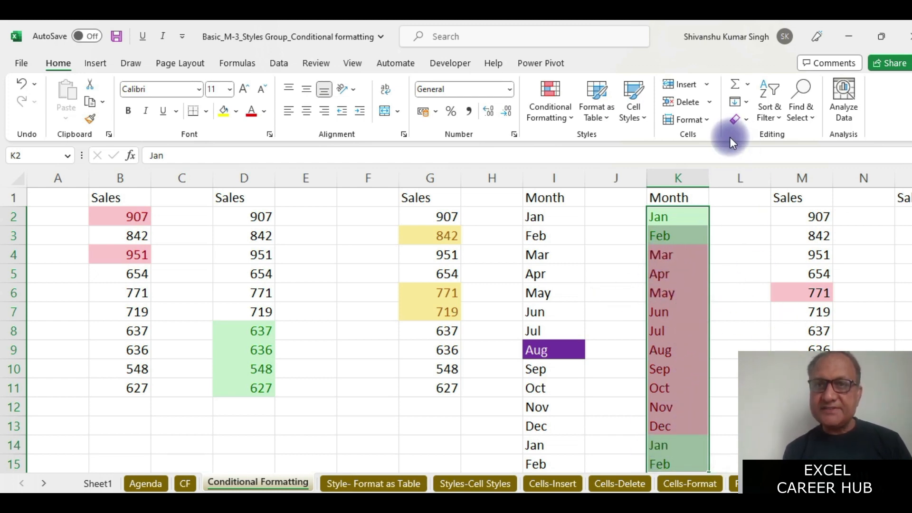
click(571, 113)
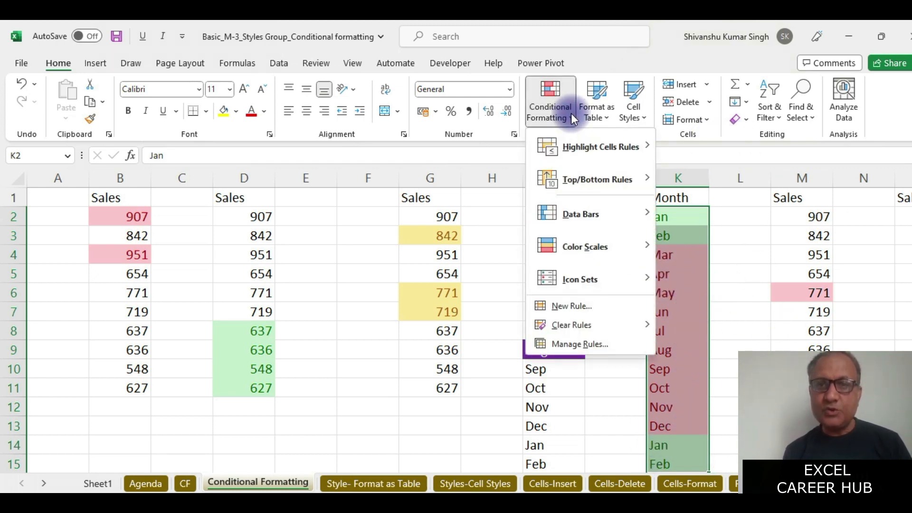
mouse_move(607, 142)
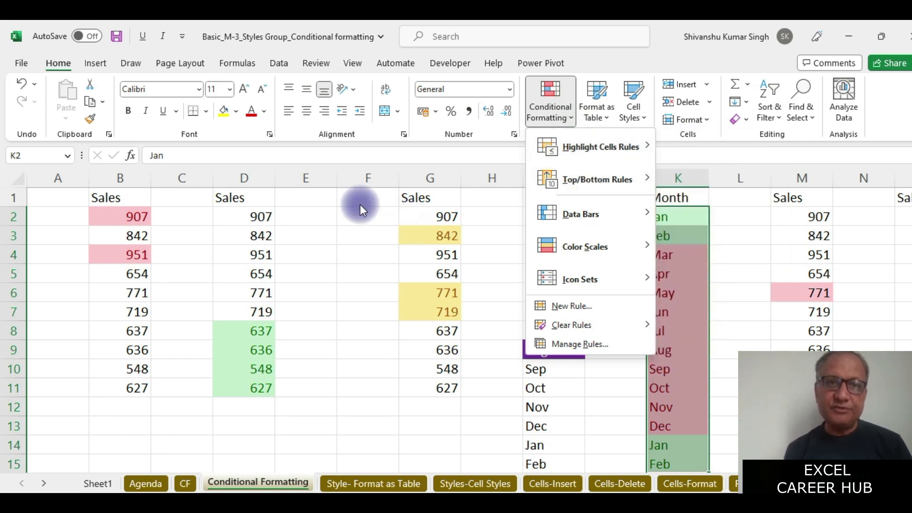
click(331, 198)
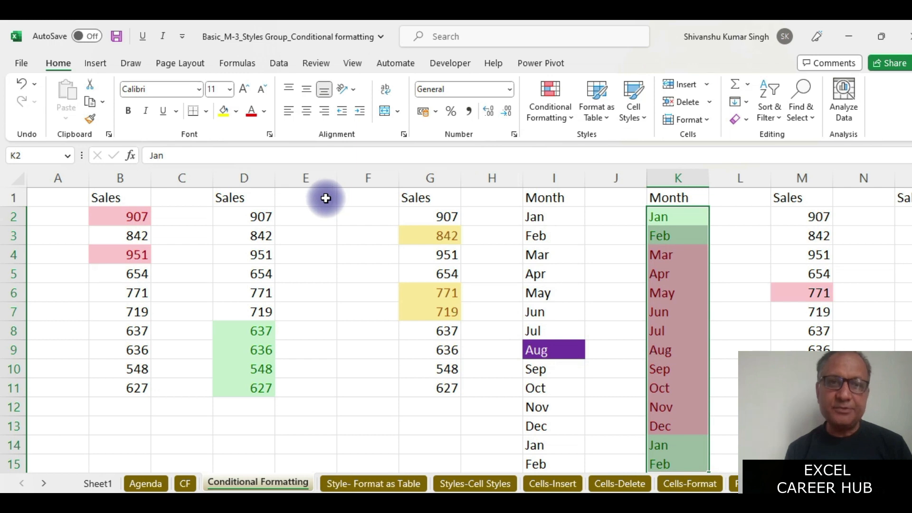
Step: Insert three blank columns before column B and enter the header Dates in B1
click(105, 177)
key(ctrl+plus)
key(ctrl+plus)
key(ctrl+plus)
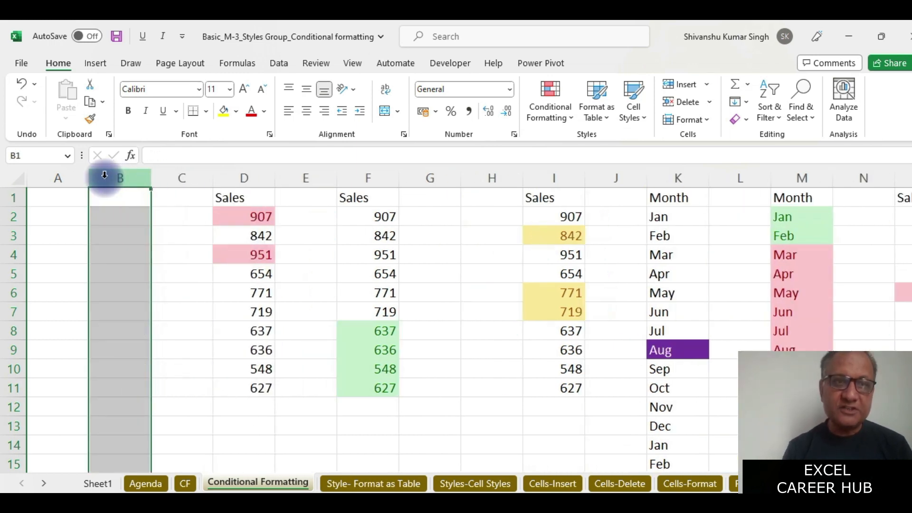
click(126, 198)
text(Da)
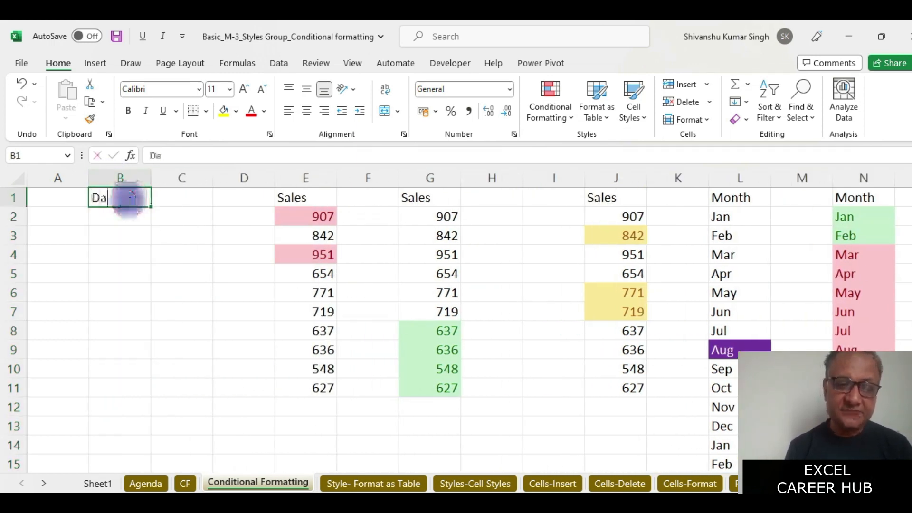
text(tes)
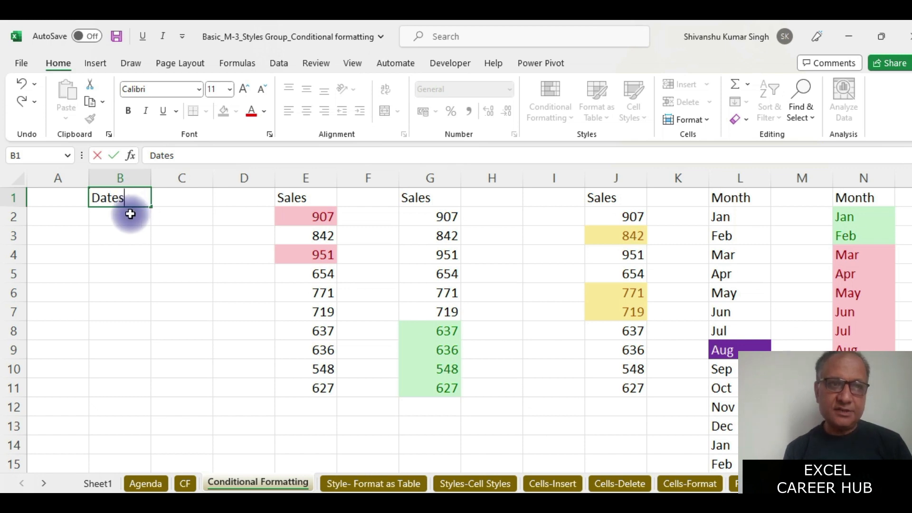
Step: Enter the date 01-01-2023 in B2 and fill the date series down to B11
click(130, 214)
text(=)
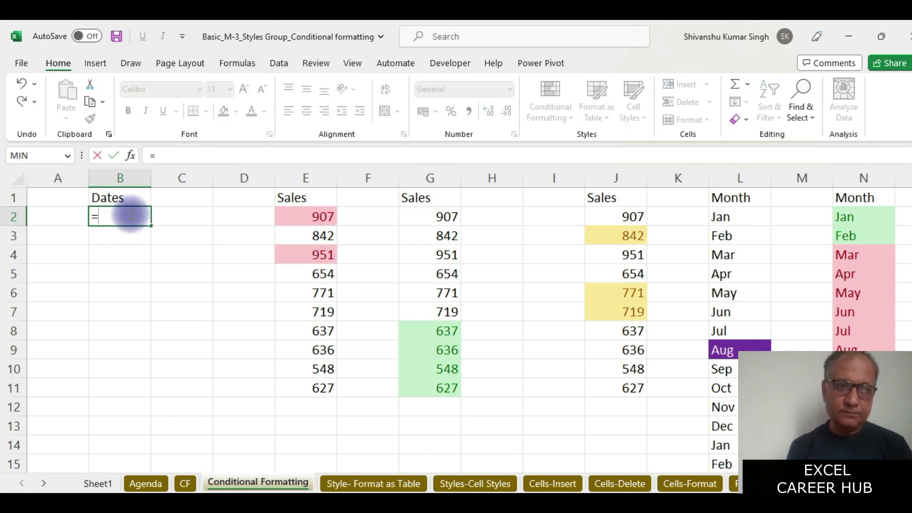
key(BackSpace)
text(01-0)
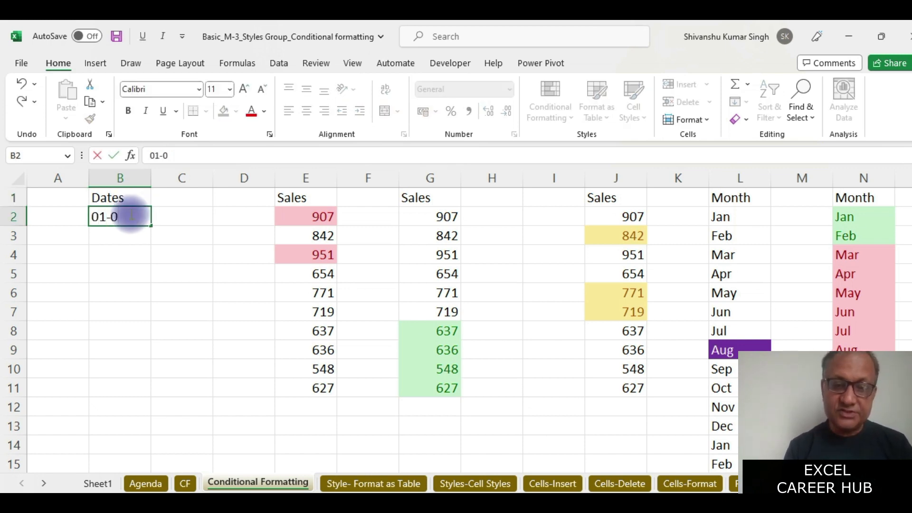
text(1-2023)
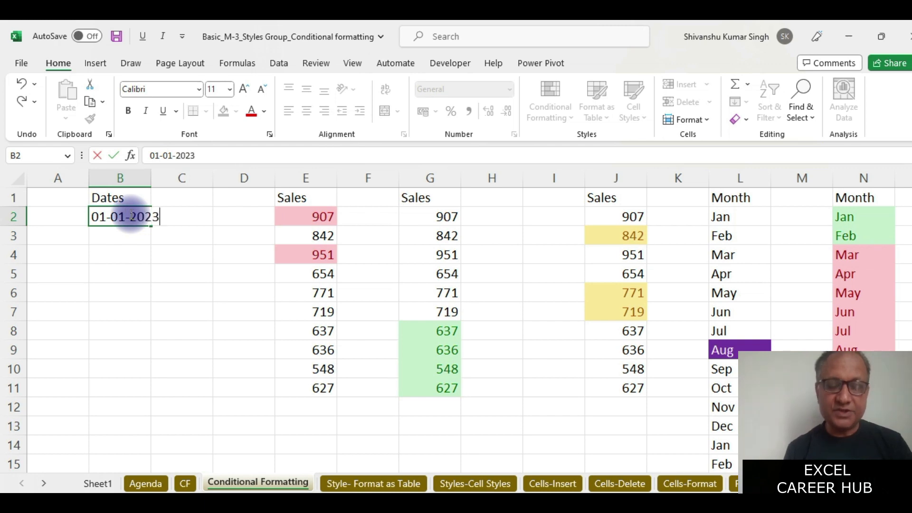
key(ctrl+Return)
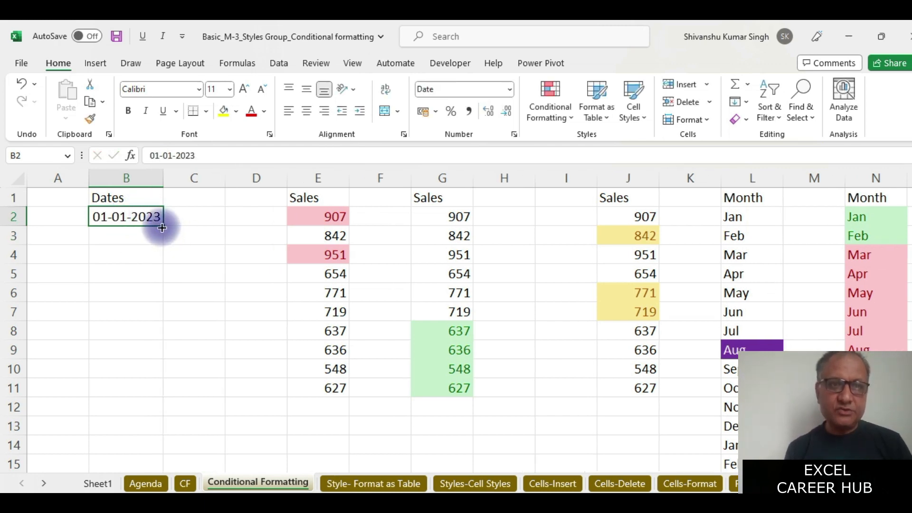
drag(162, 265, 169, 397)
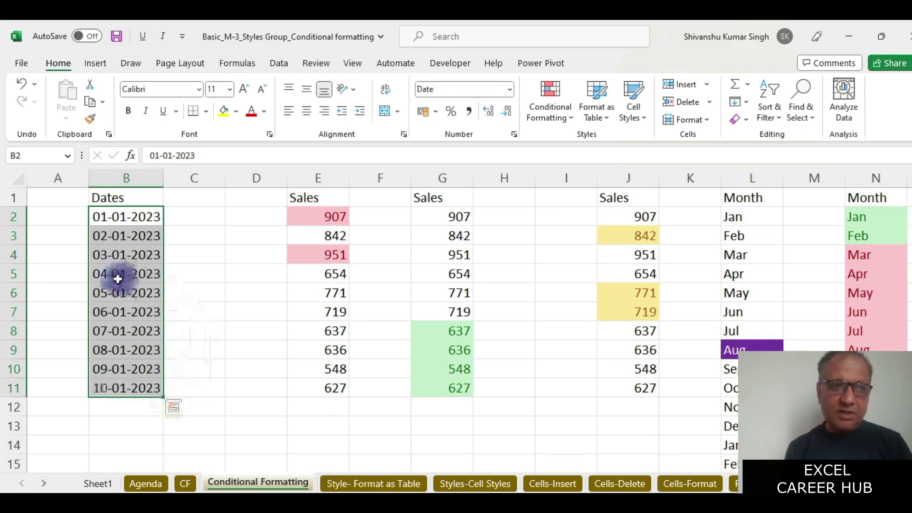
Step: Change the date in B8 to 02-01-2023 and the date in B10 to 03-01-2023
double_click(108, 331)
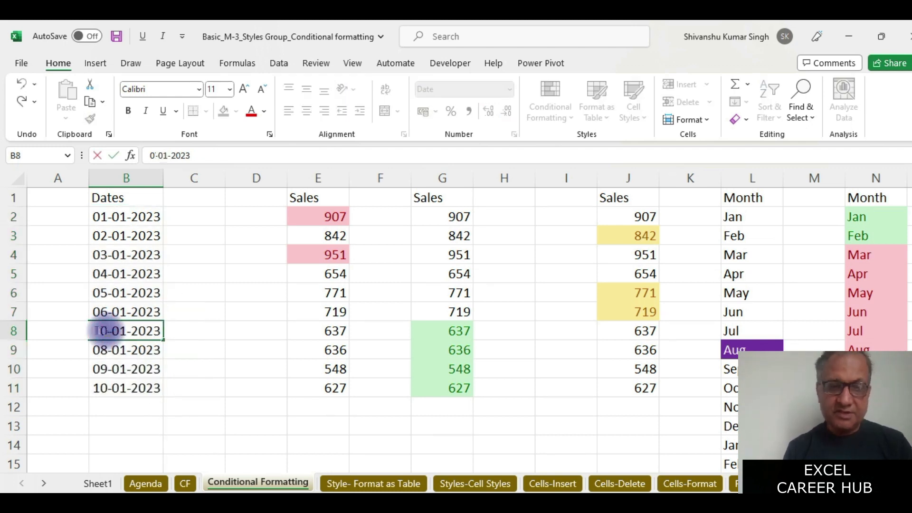
key(Return)
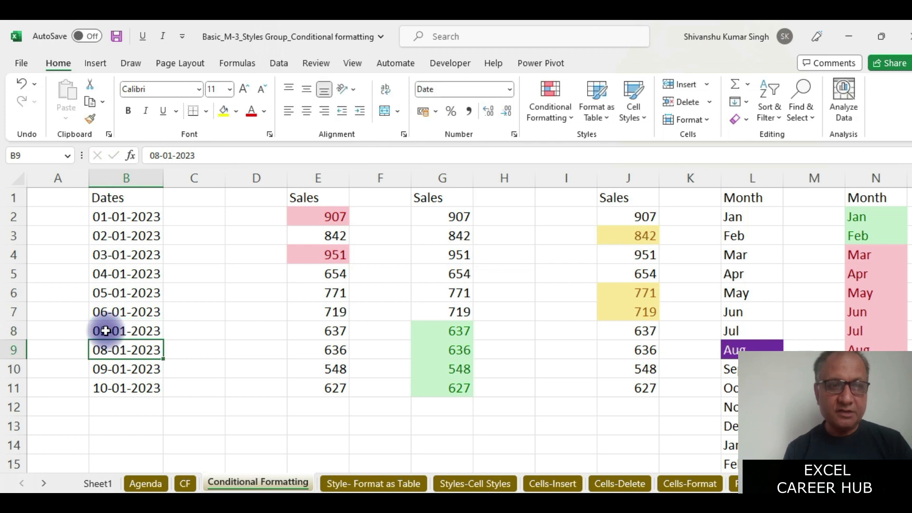
double_click(104, 369)
key(BackSpace)
text(3)
key(Return)
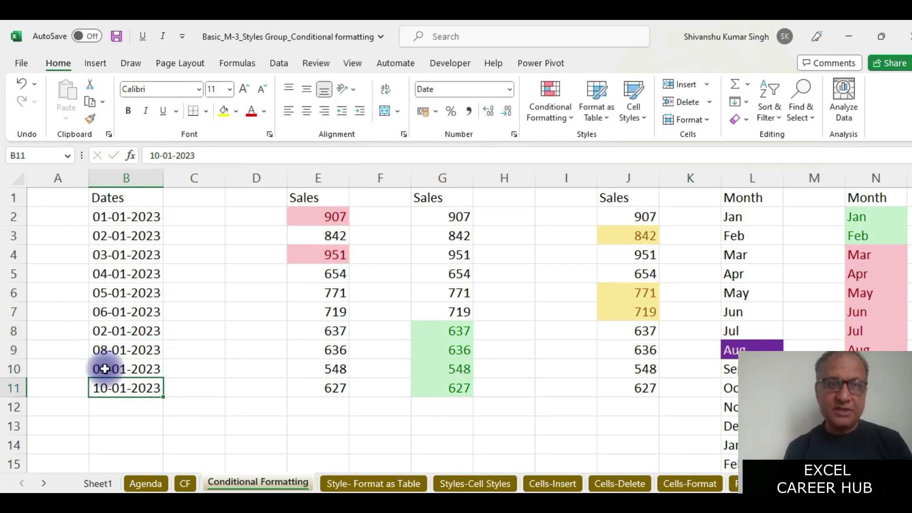
Step: Examine the date period options of the A Date Occurring rule for B2:B11 and leave the rule unapplied
drag(126, 217, 143, 394)
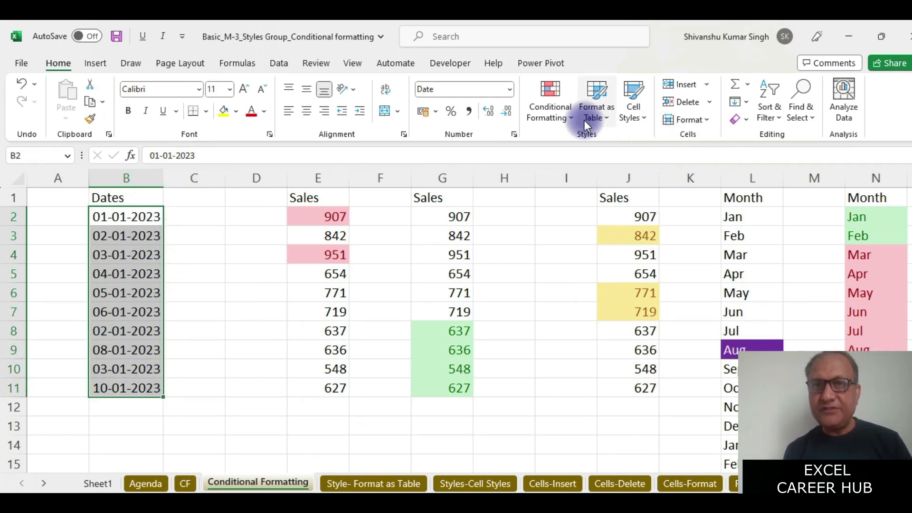
click(571, 108)
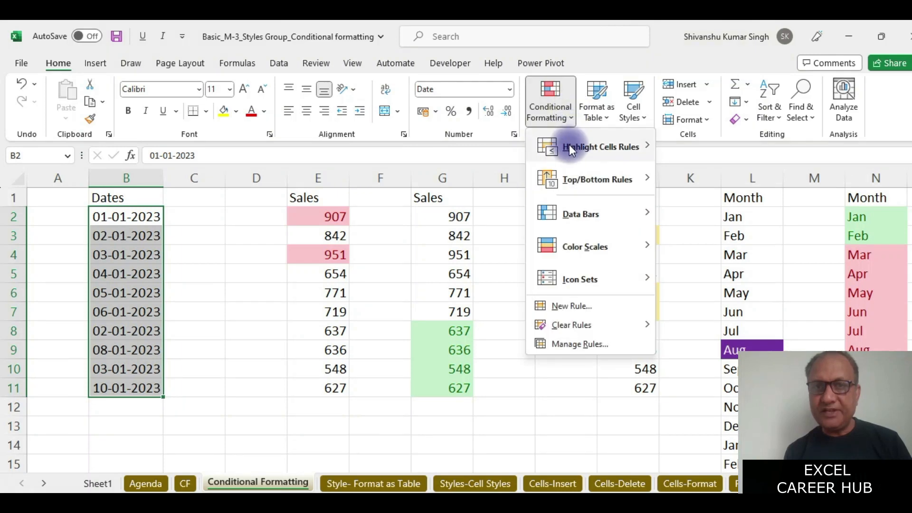
mouse_move(587, 144)
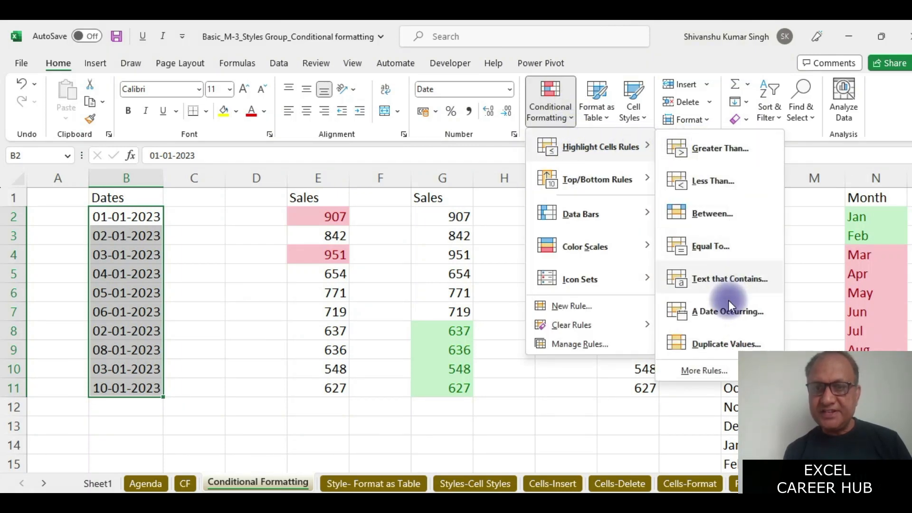
click(728, 315)
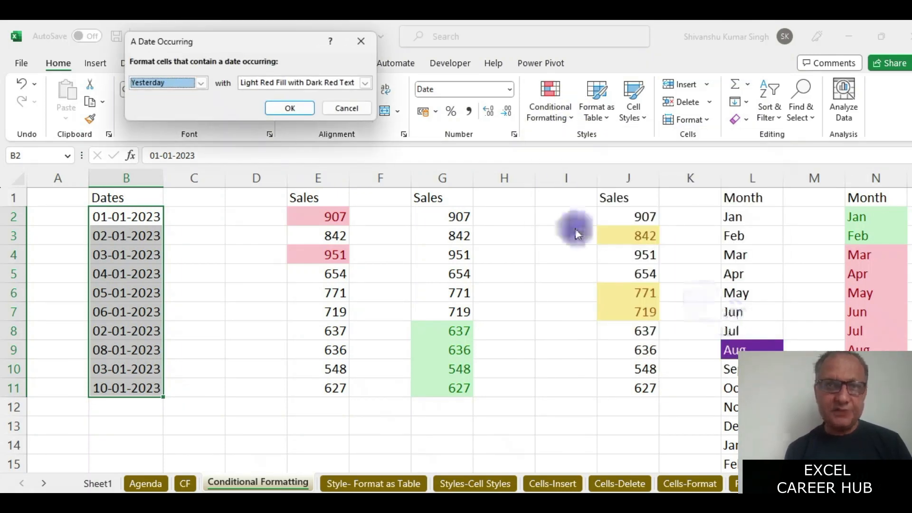
drag(235, 41, 305, 47)
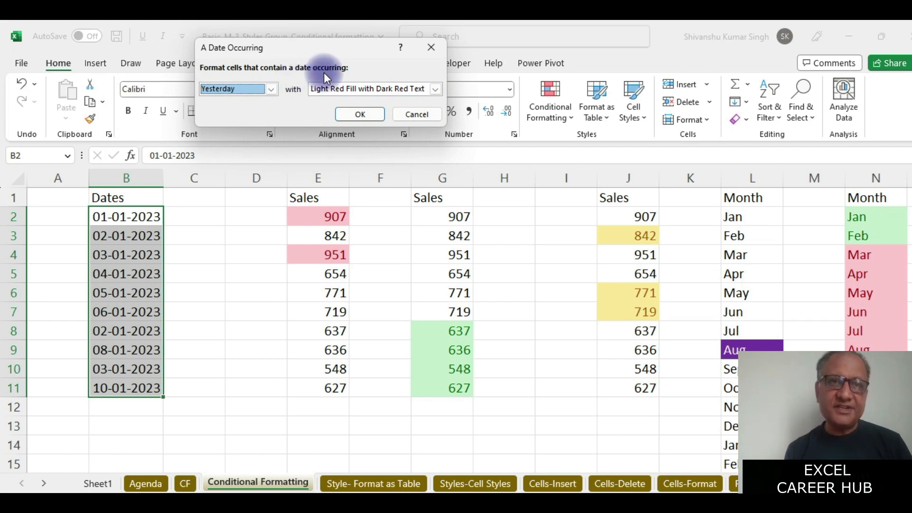
click(264, 94)
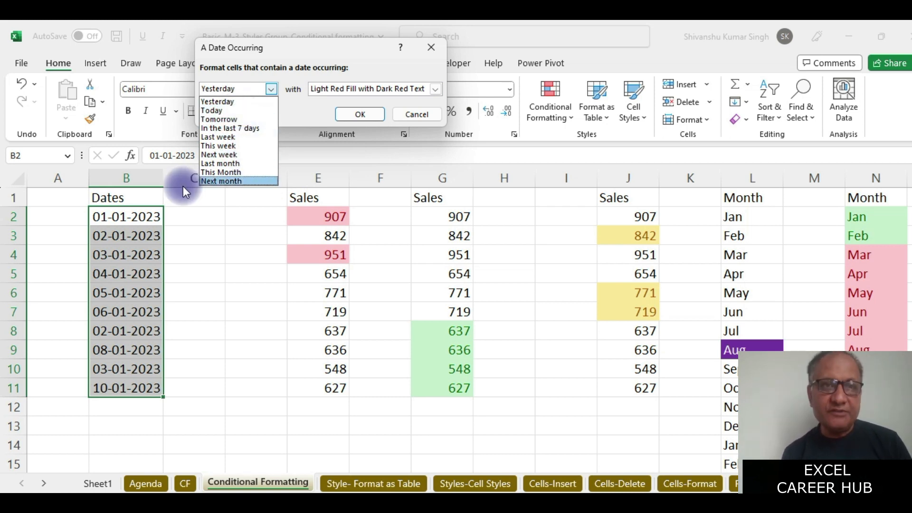
click(227, 238)
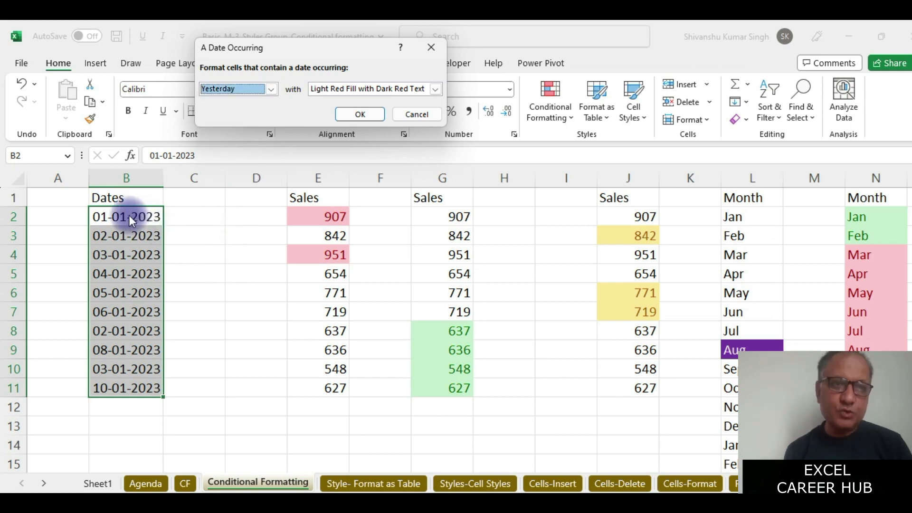
click(429, 49)
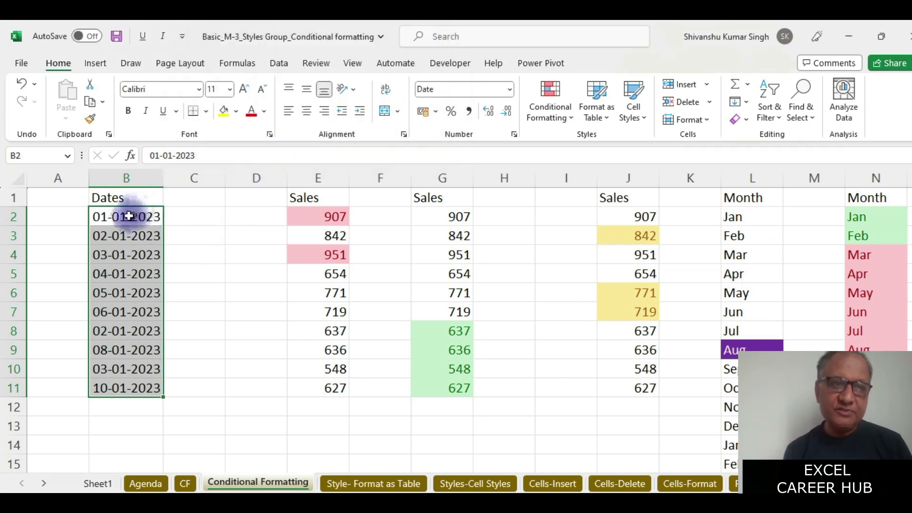
Step: Replace every 01 with 03 in the dates in B2:B11 using Find and Replace
double_click(127, 217)
click(203, 256)
drag(130, 218, 141, 391)
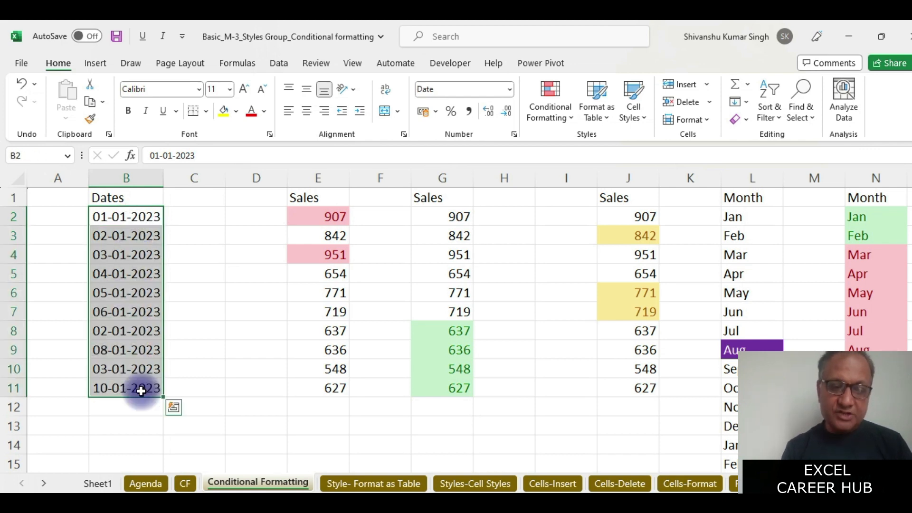
key(ctrl+h)
click(251, 102)
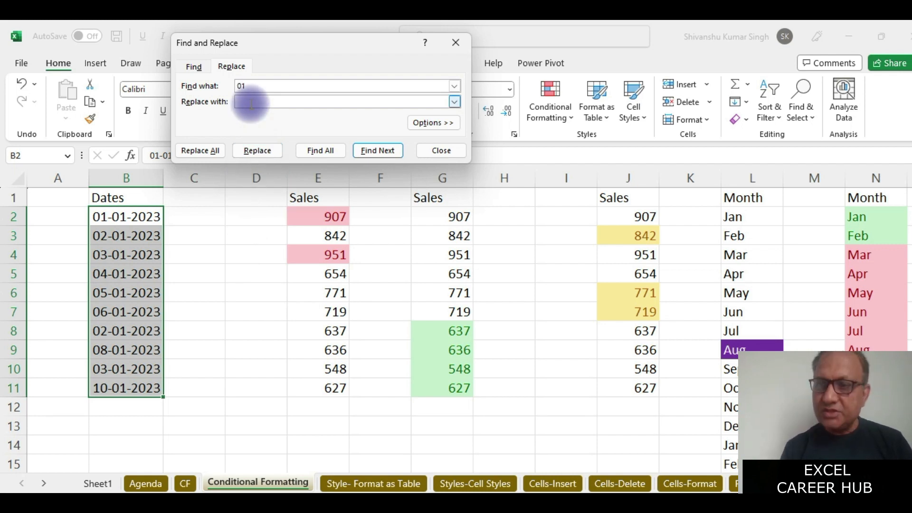
click(255, 150)
click(214, 151)
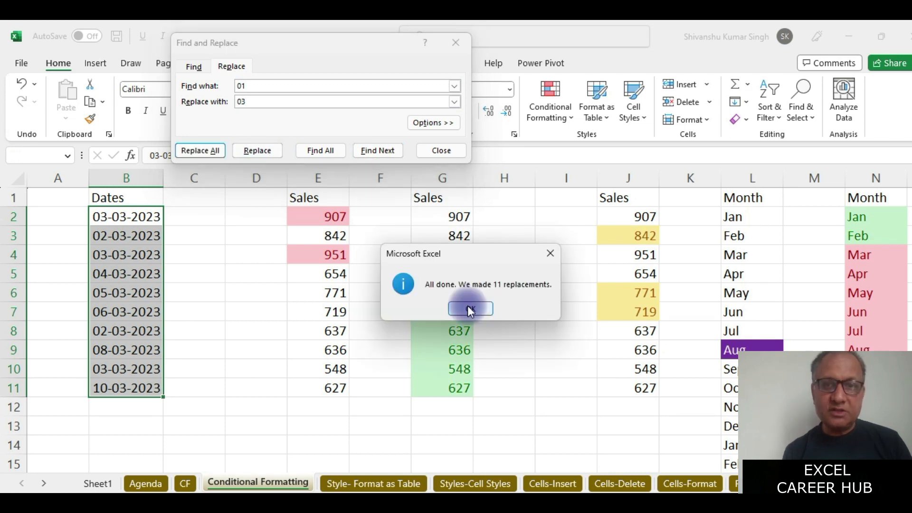
click(468, 306)
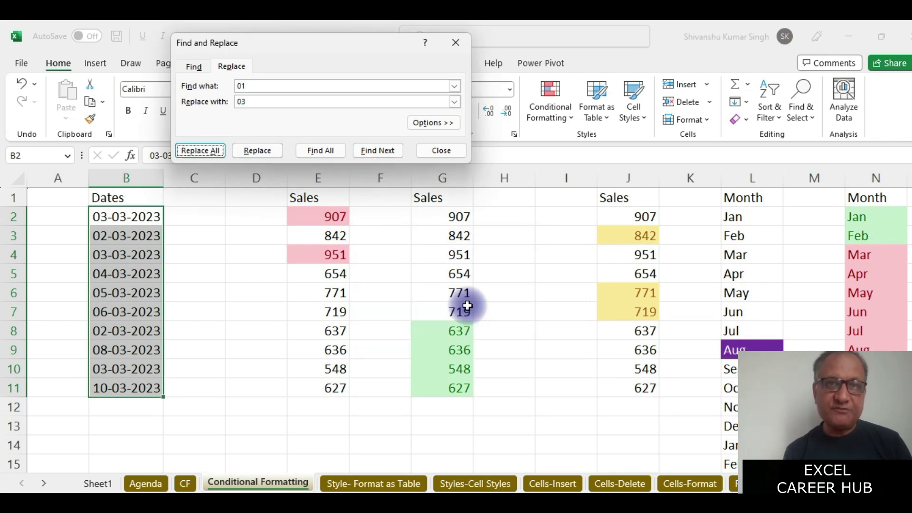
click(456, 42)
Step: Change the date in B8 to 16-03-2023
double_click(108, 330)
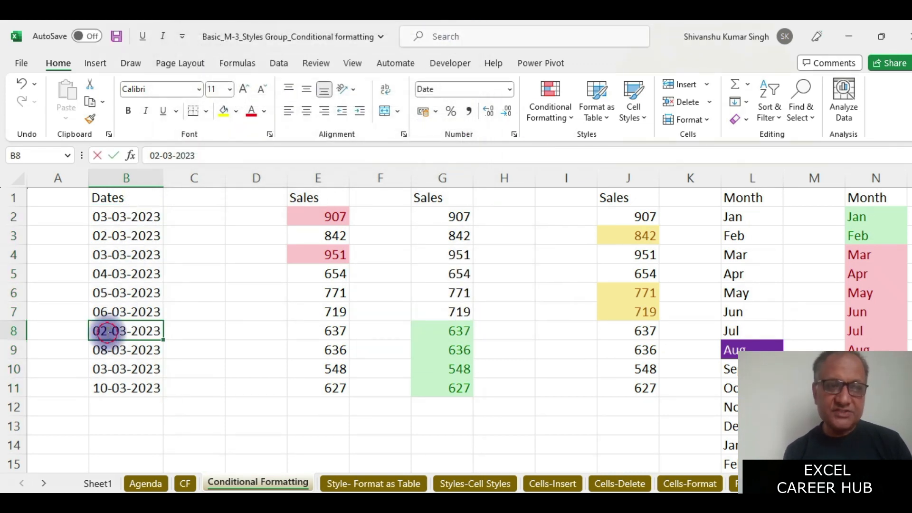
key(BackSpace)
key(BackSpace)
text(17)
key(BackSpace)
text(6)
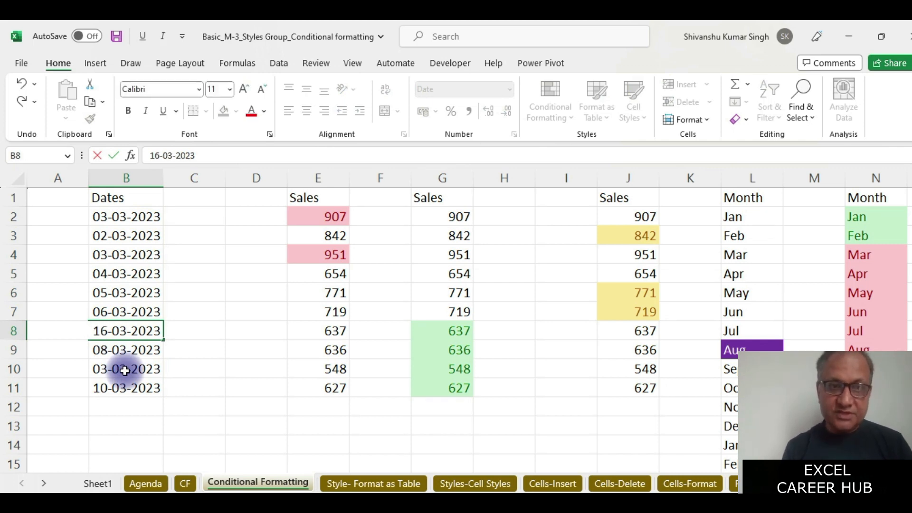
key(Return)
Step: Change the date in B10 to 15-03-2023
click(123, 370)
double_click(107, 370)
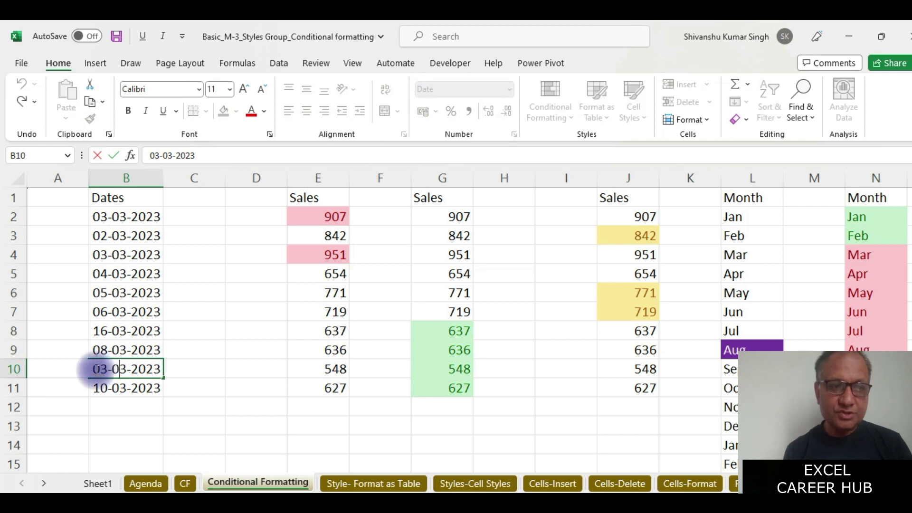
key(BackSpace)
text(15)
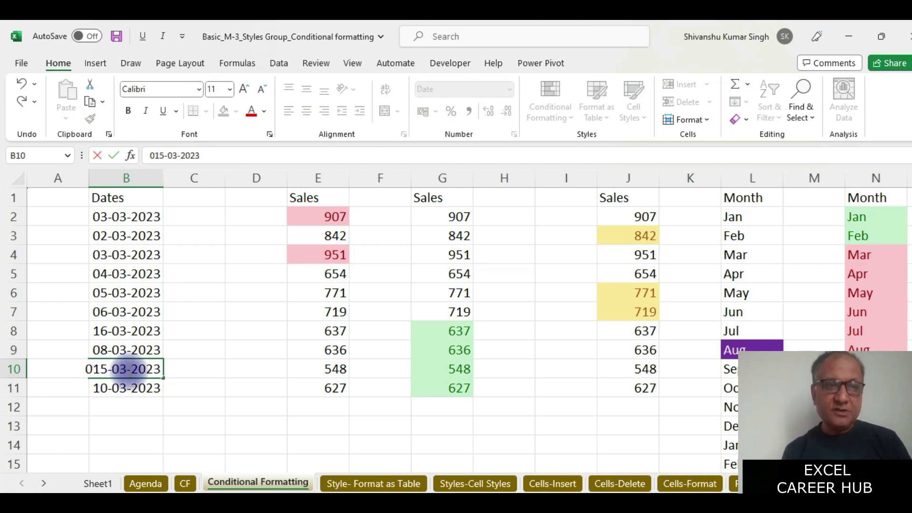
click(89, 370)
key(BackSpace)
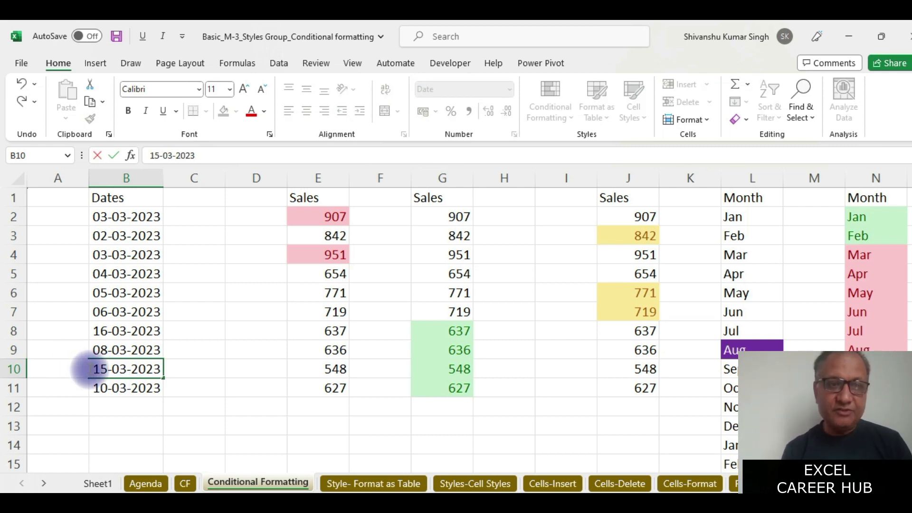
click(230, 392)
Step: Try the A Date Occurring rule on B2:B11 for Last week with Light Red Fill with Dark Red Text, and cancel it
drag(129, 218, 133, 392)
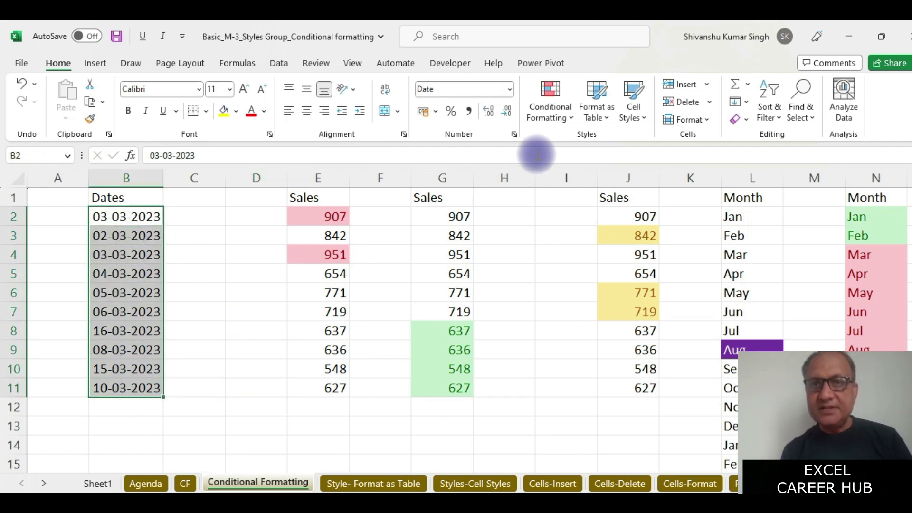
click(571, 114)
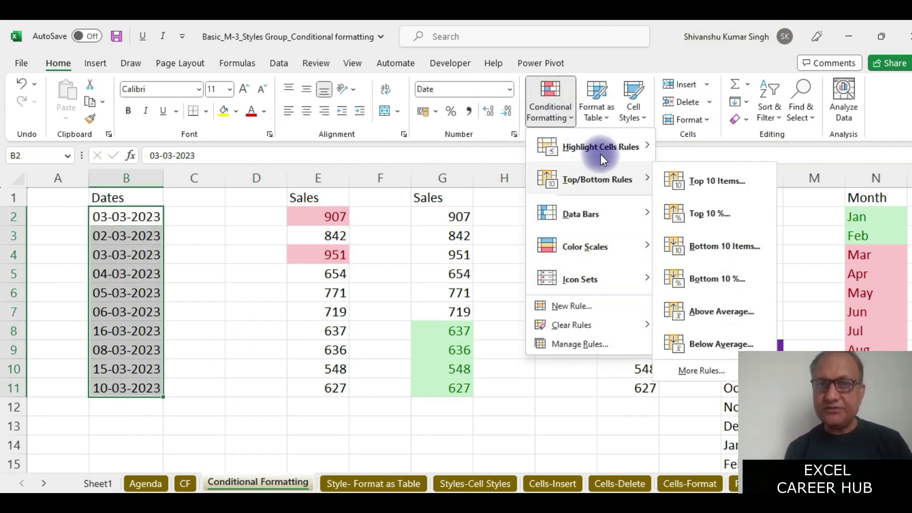
mouse_move(601, 148)
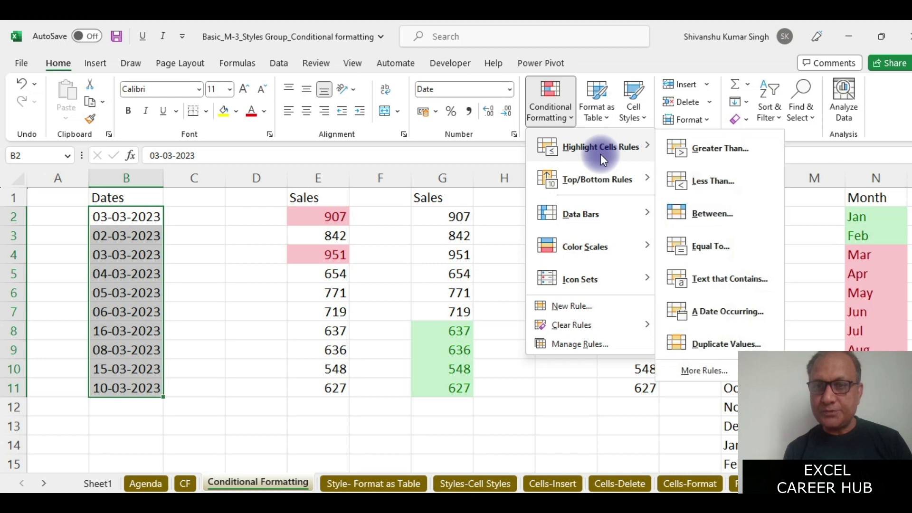
click(720, 312)
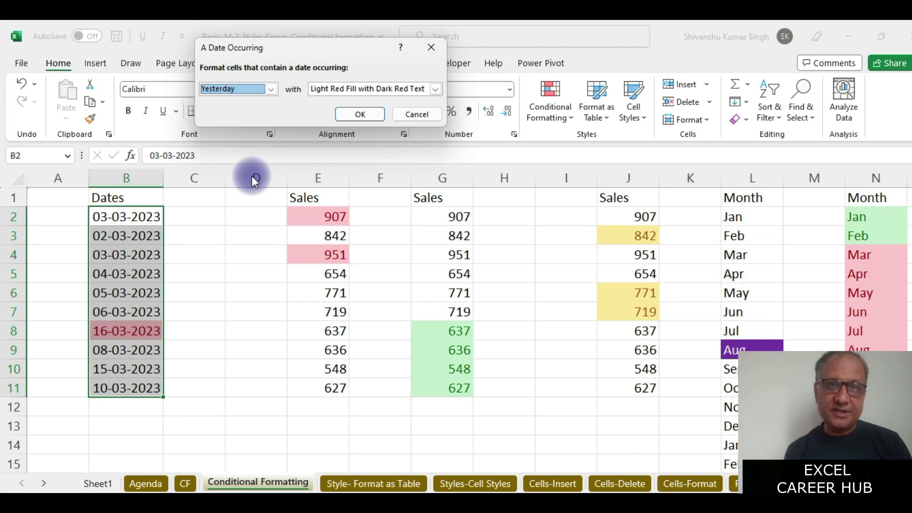
click(271, 89)
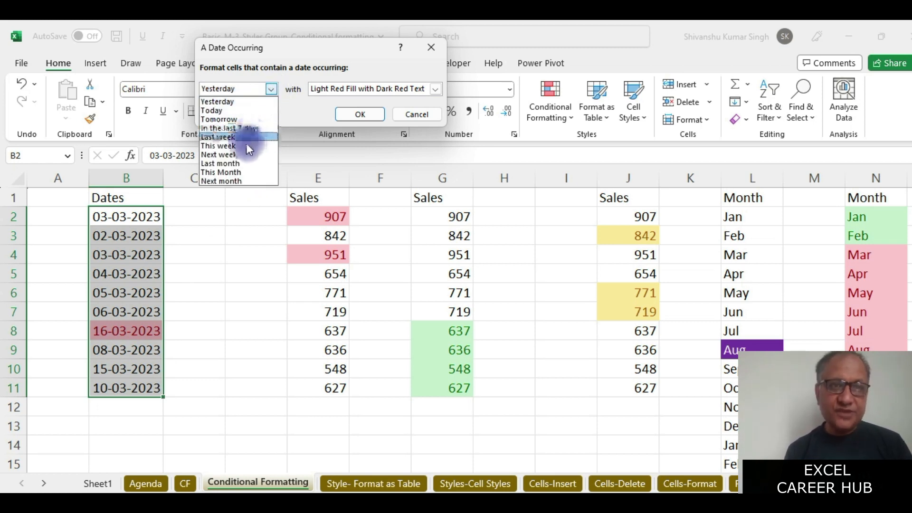
click(221, 137)
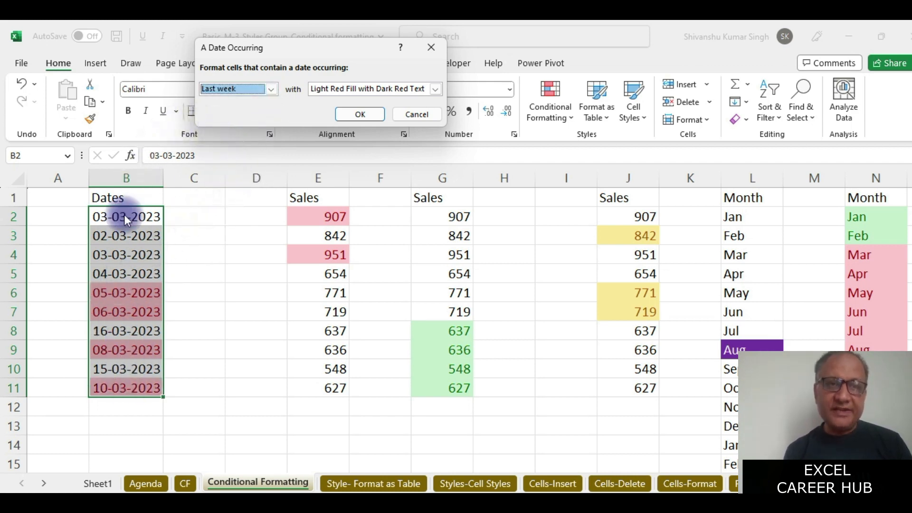
click(272, 89)
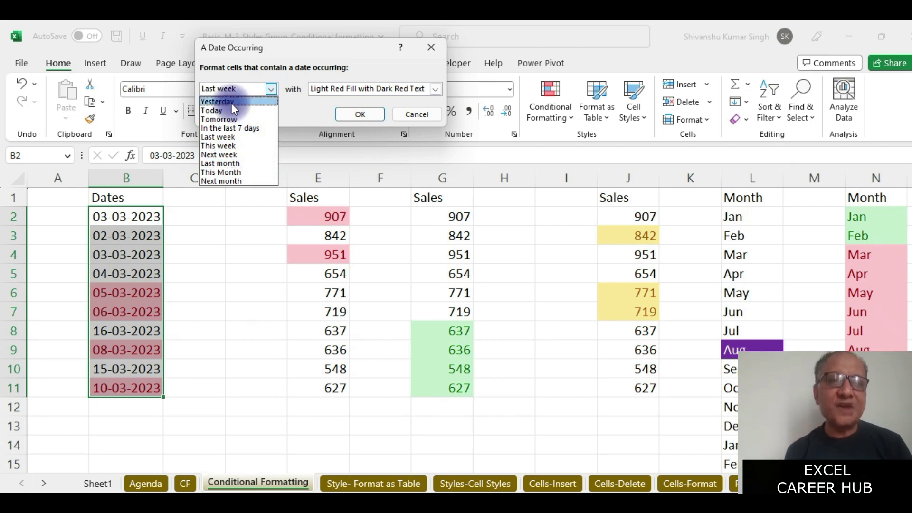
click(432, 48)
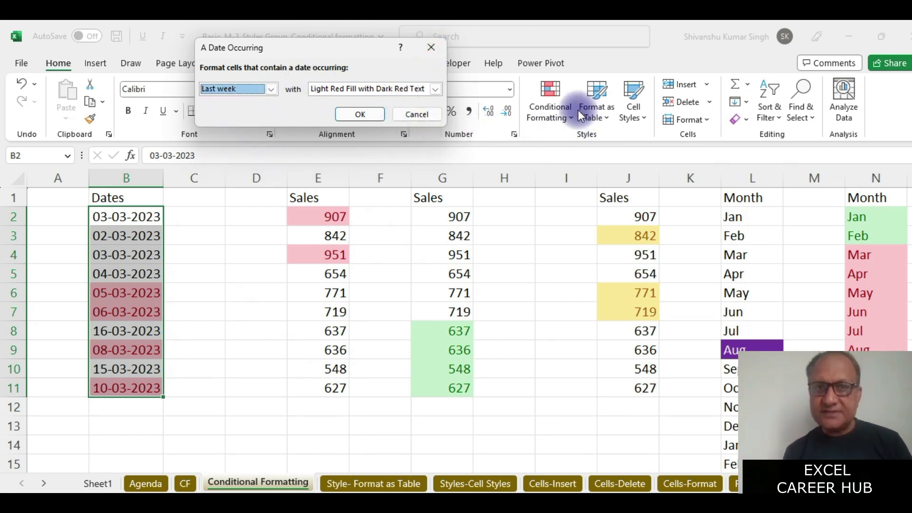
click(432, 47)
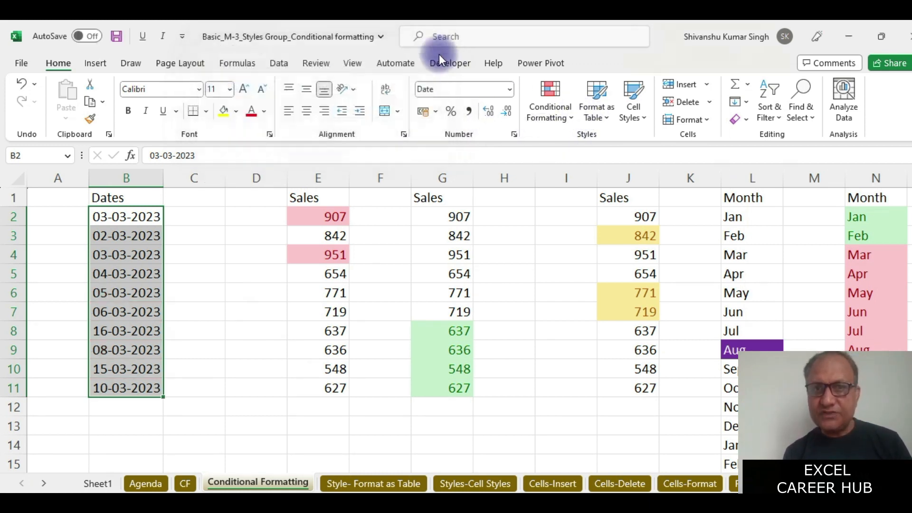
Step: Try the Greater Than highlight rule on the dates in B2:B11 with its default settings, and cancel it
click(560, 117)
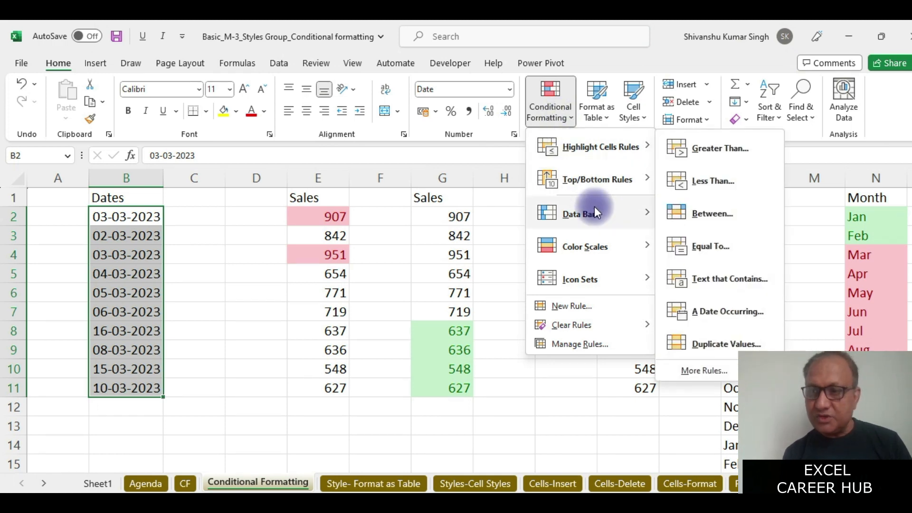
mouse_move(603, 232)
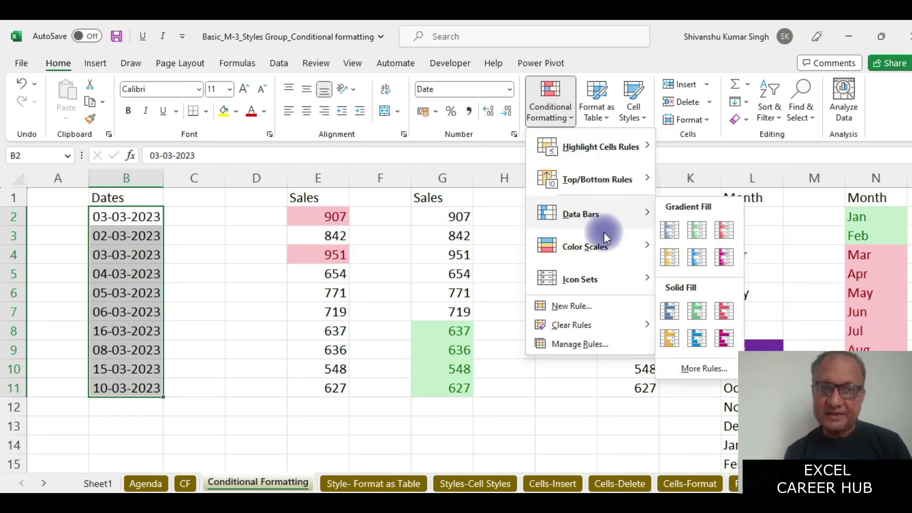
mouse_move(591, 145)
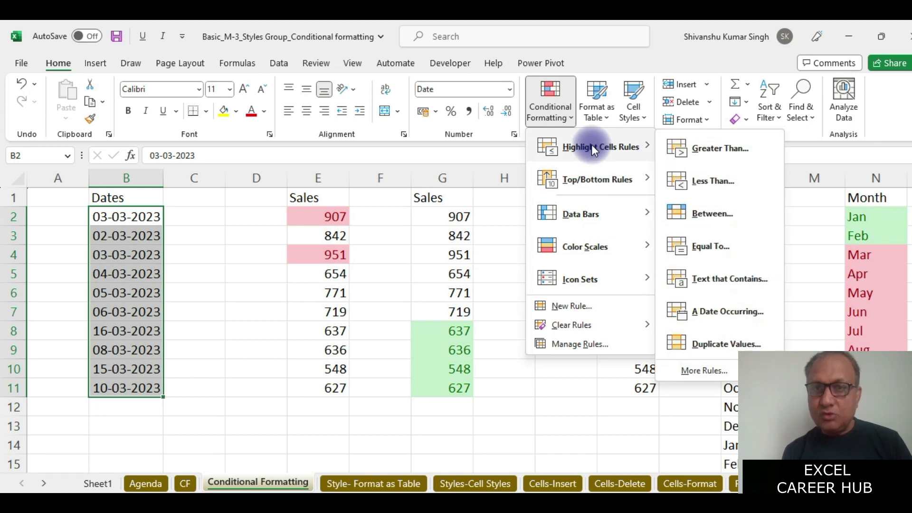
click(711, 151)
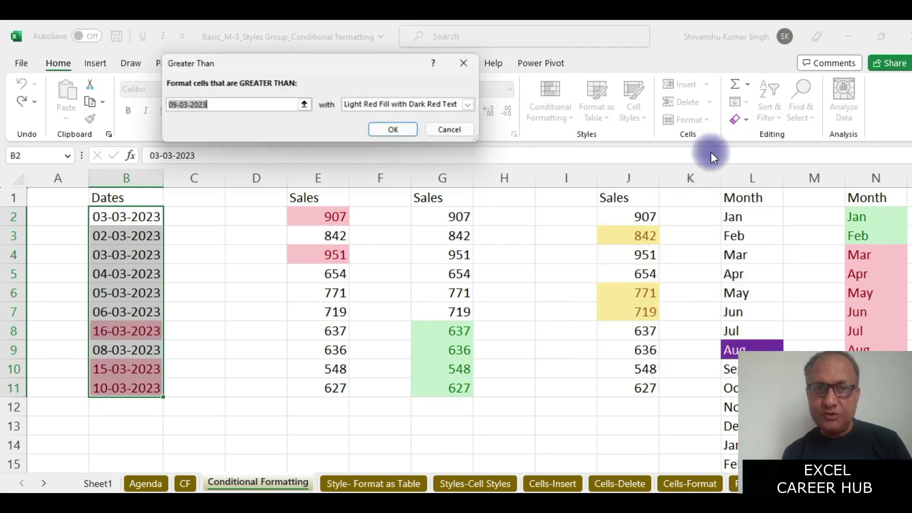
click(304, 105)
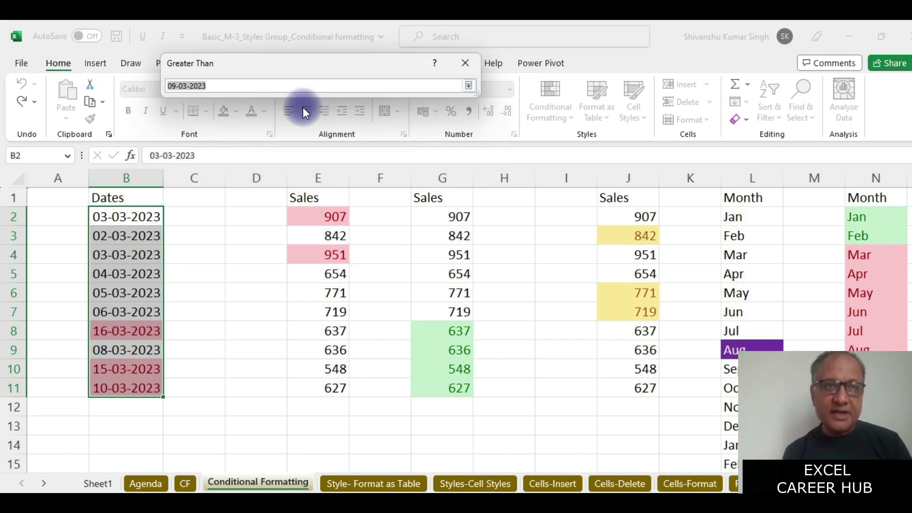
click(469, 86)
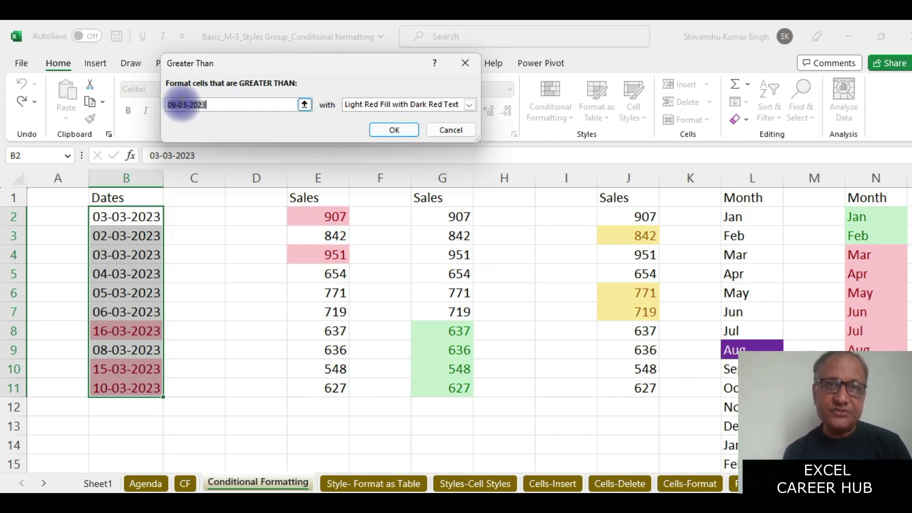
click(465, 64)
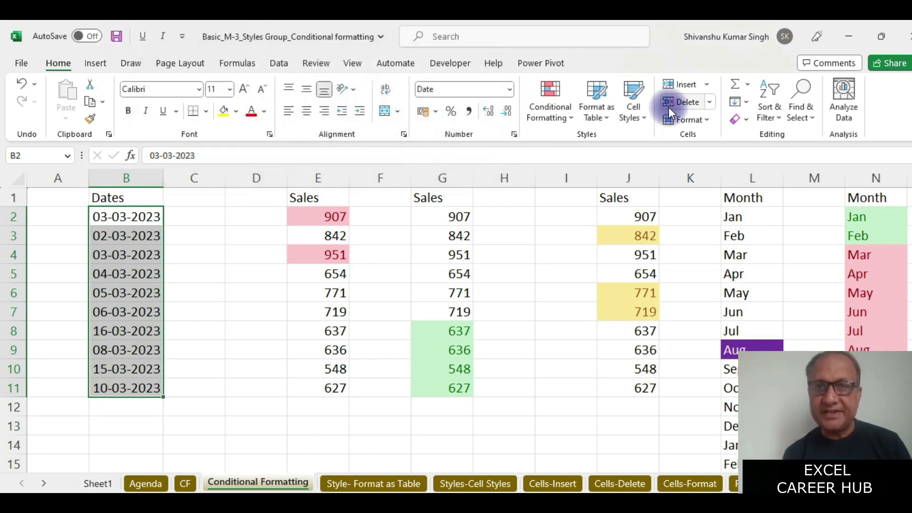
Step: Highlight the dates in B2:B11 that occur Last week, using Light Red Fill with Dark Red Text
click(568, 115)
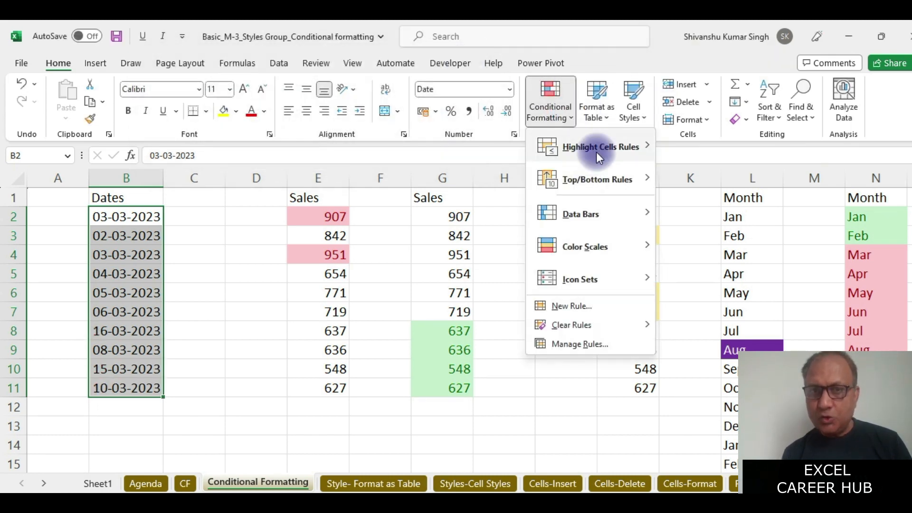
mouse_move(601, 149)
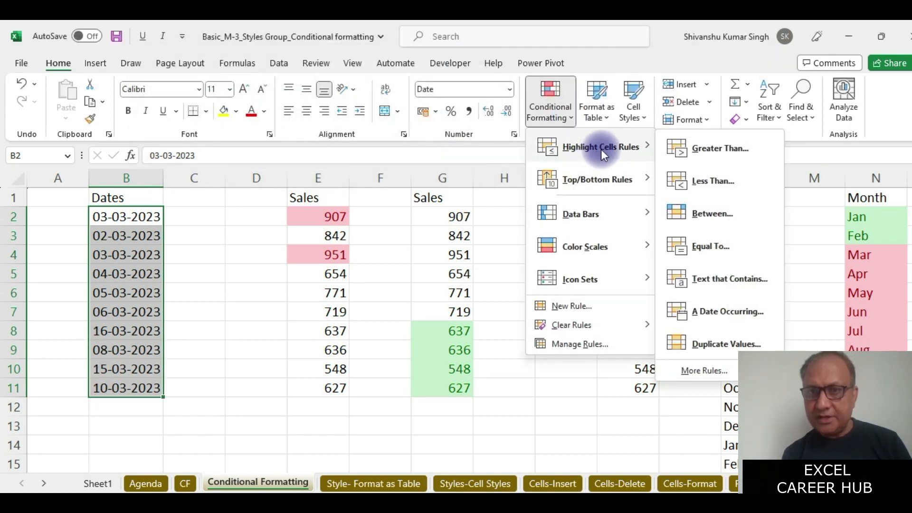
click(730, 314)
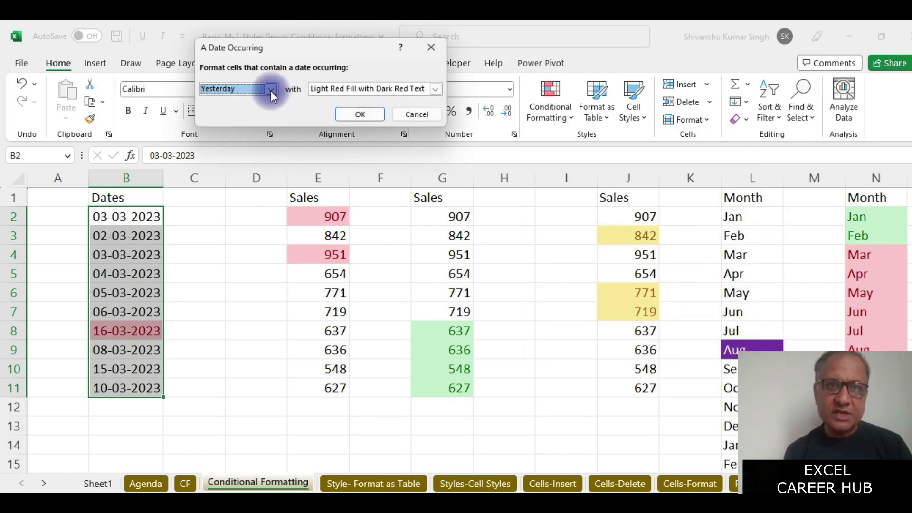
click(271, 89)
click(241, 137)
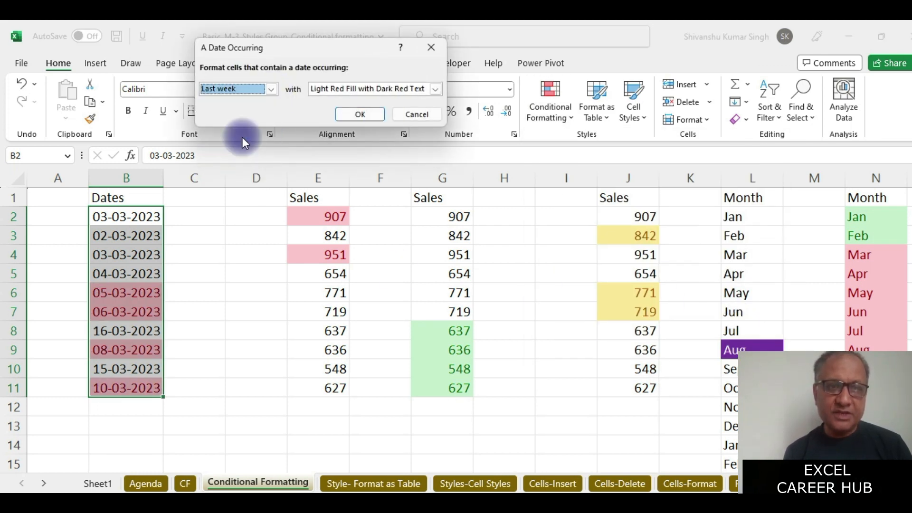
click(359, 116)
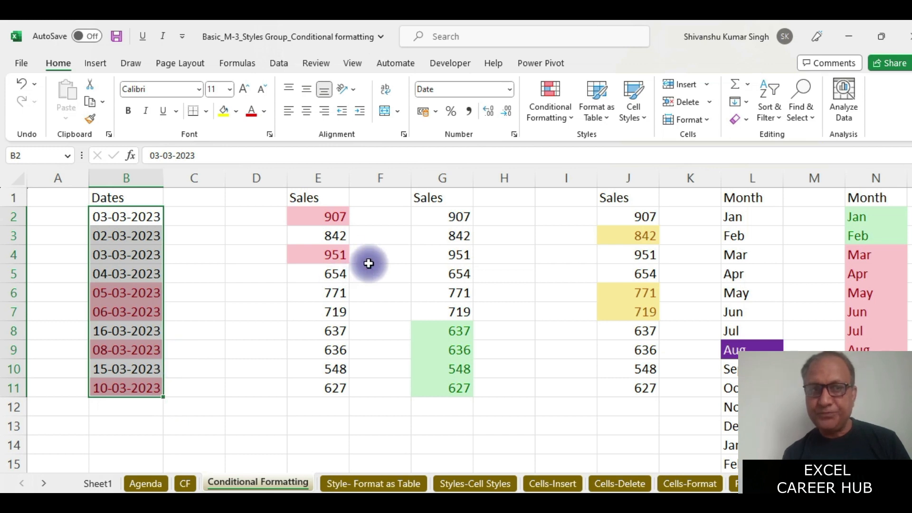
click(567, 114)
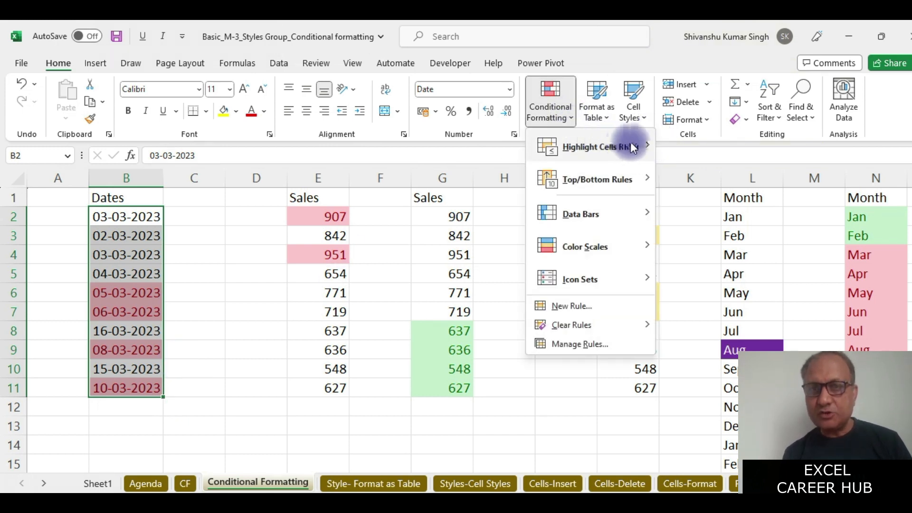
mouse_move(633, 180)
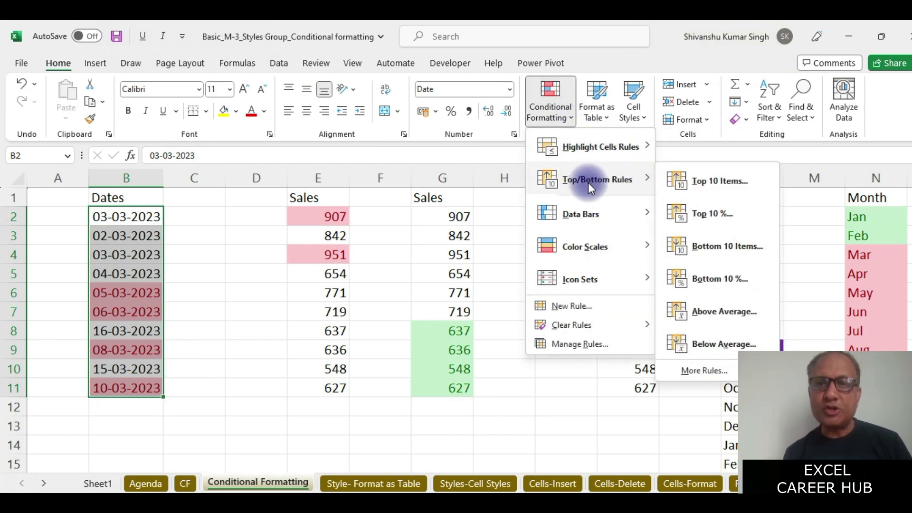
mouse_move(588, 210)
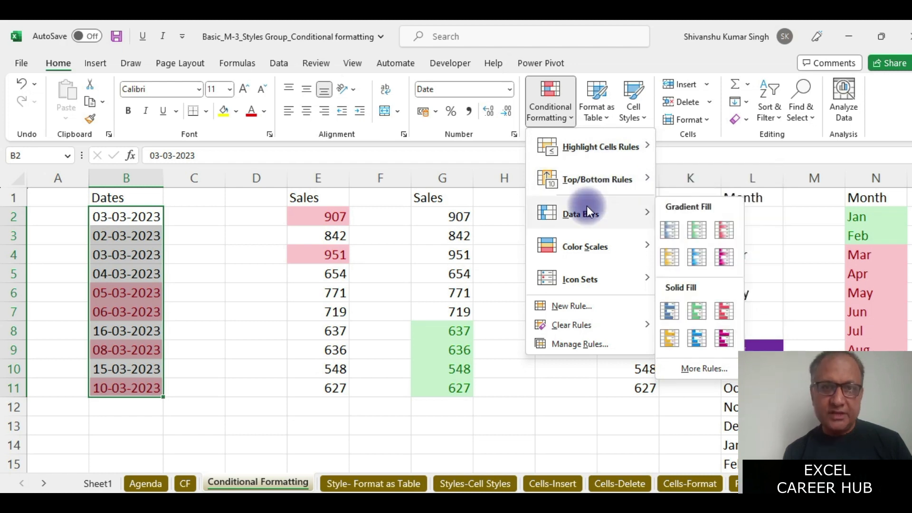
click(345, 231)
Step: Clear the conditional formatting rules from the Sales cells E2:J11 only
drag(326, 215, 644, 390)
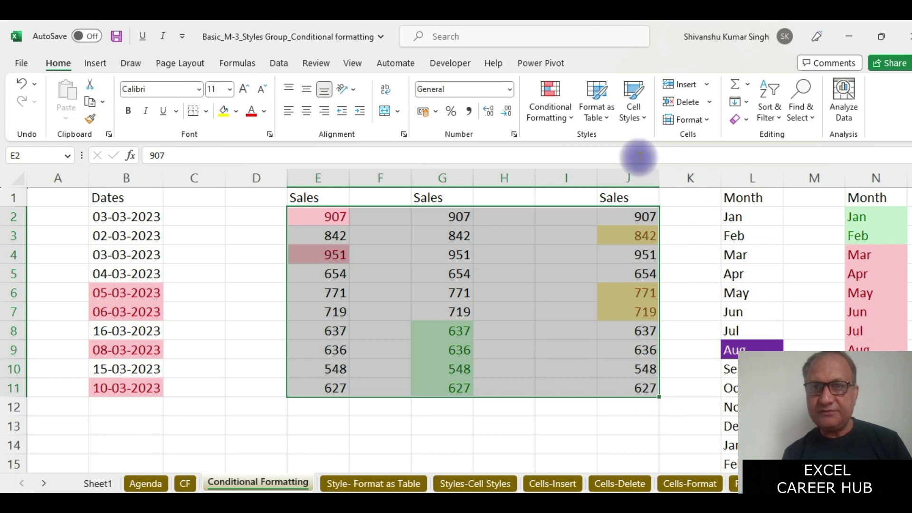
click(569, 115)
mouse_move(618, 325)
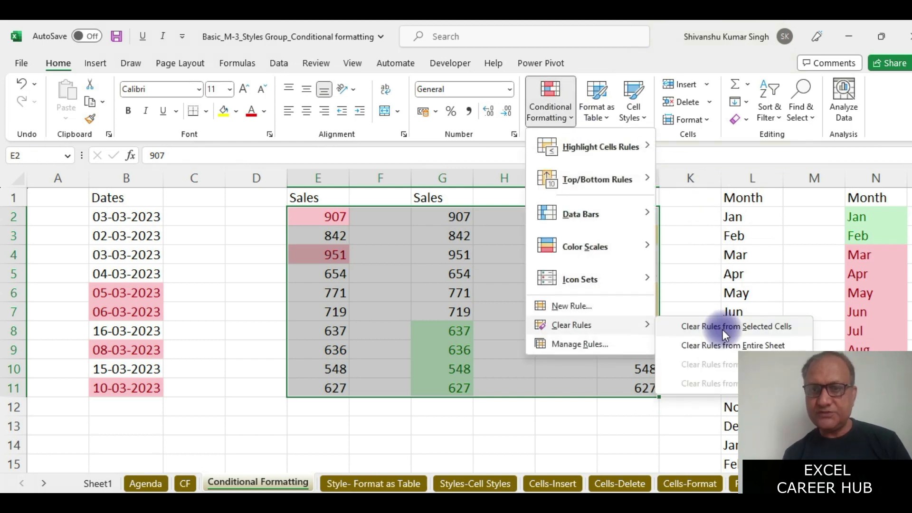
click(723, 328)
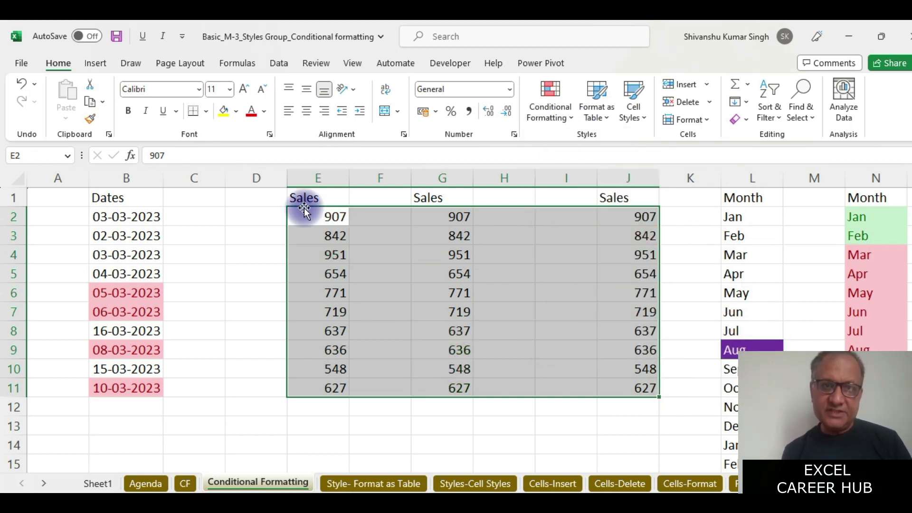
Step: Apply a Top 10 Items rule to the Sales values in E2:E11, ranking 10 with Light Red Fill with Dark Red Text
drag(304, 213, 308, 383)
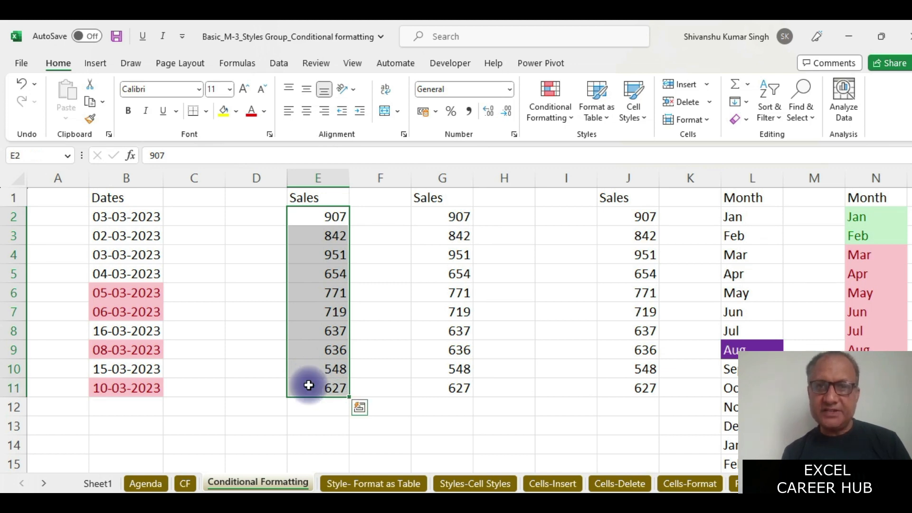
click(570, 116)
mouse_move(612, 176)
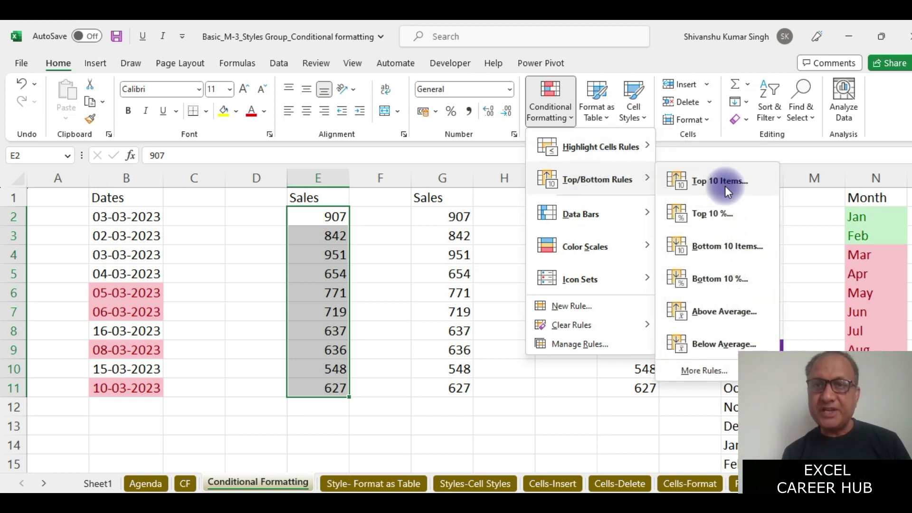
click(725, 186)
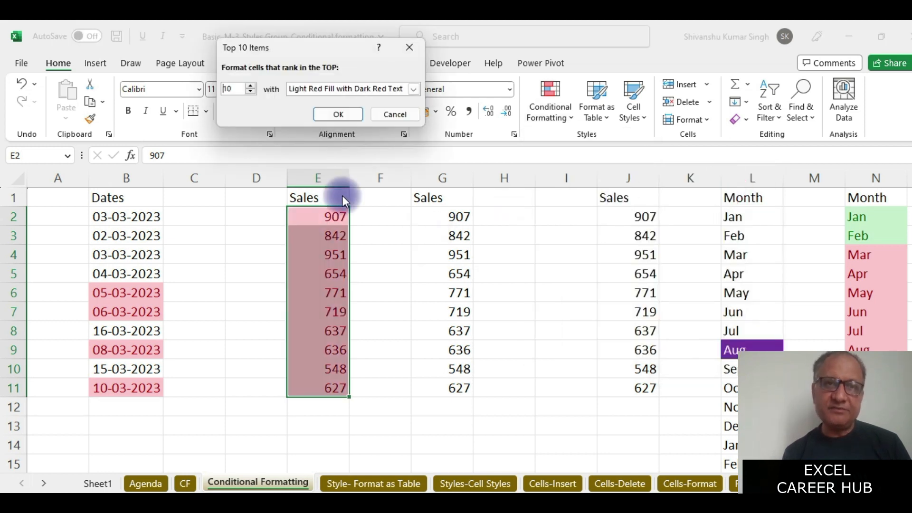
click(340, 115)
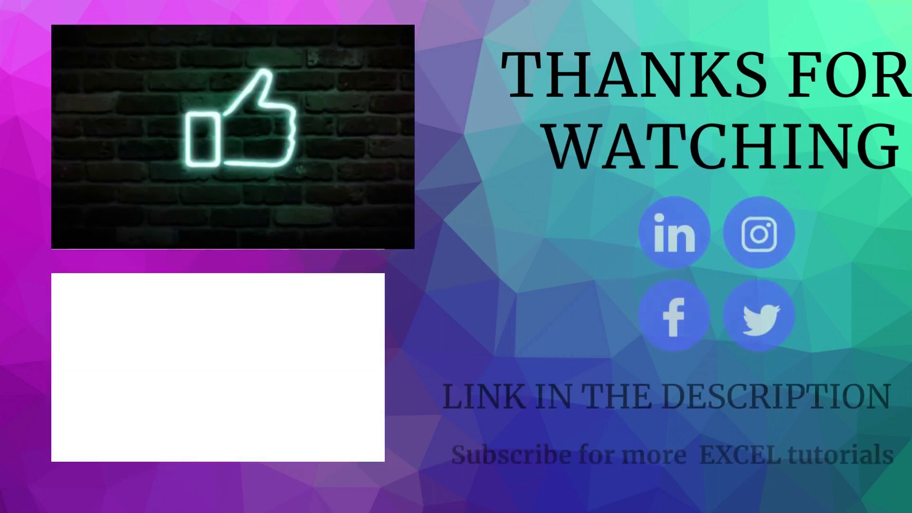